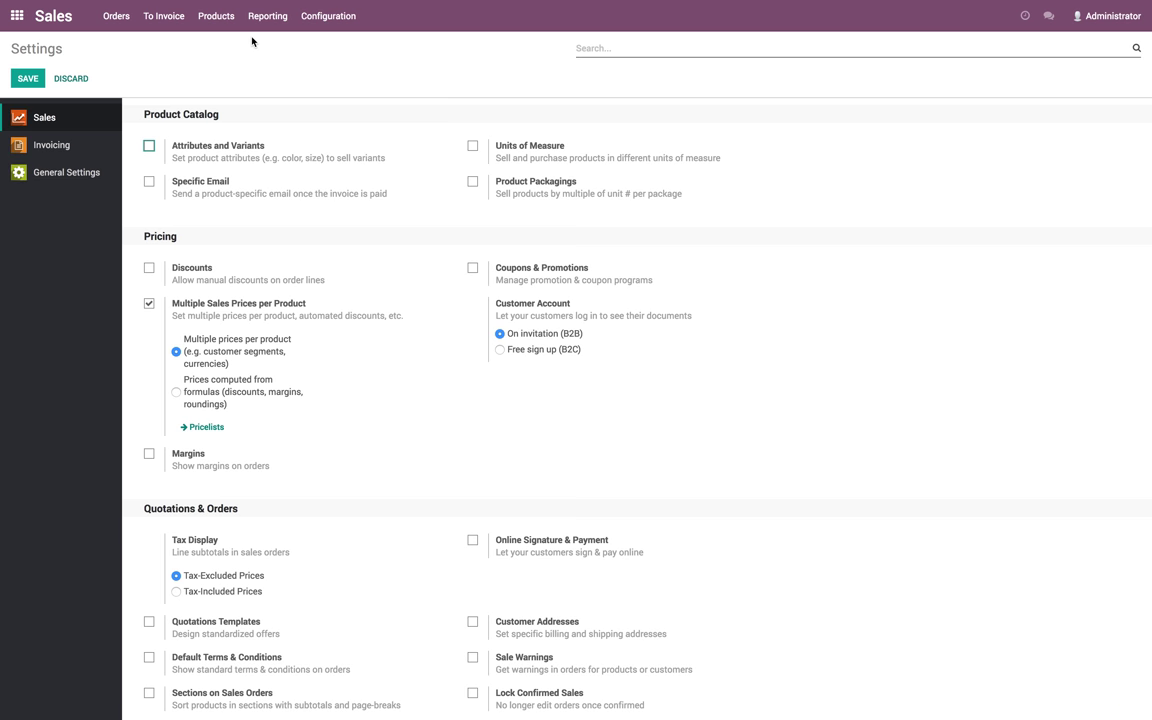
Start a new record in the product catalogue and set laptop.png as its image
click(218, 17)
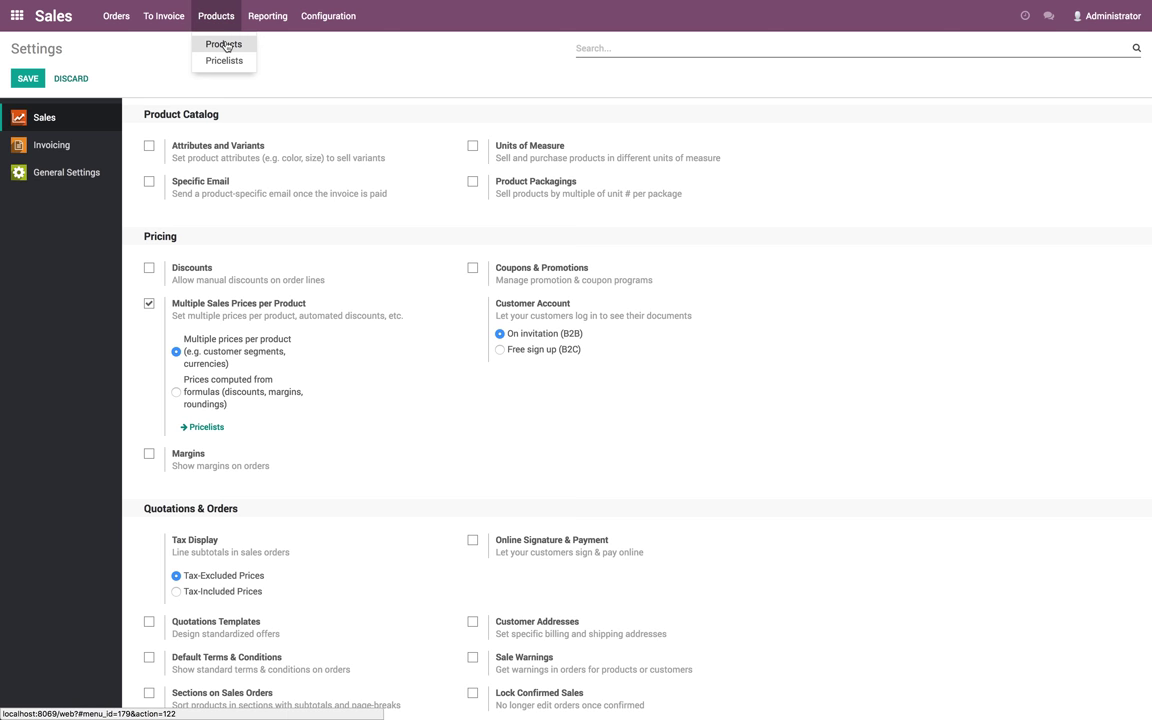
click(224, 44)
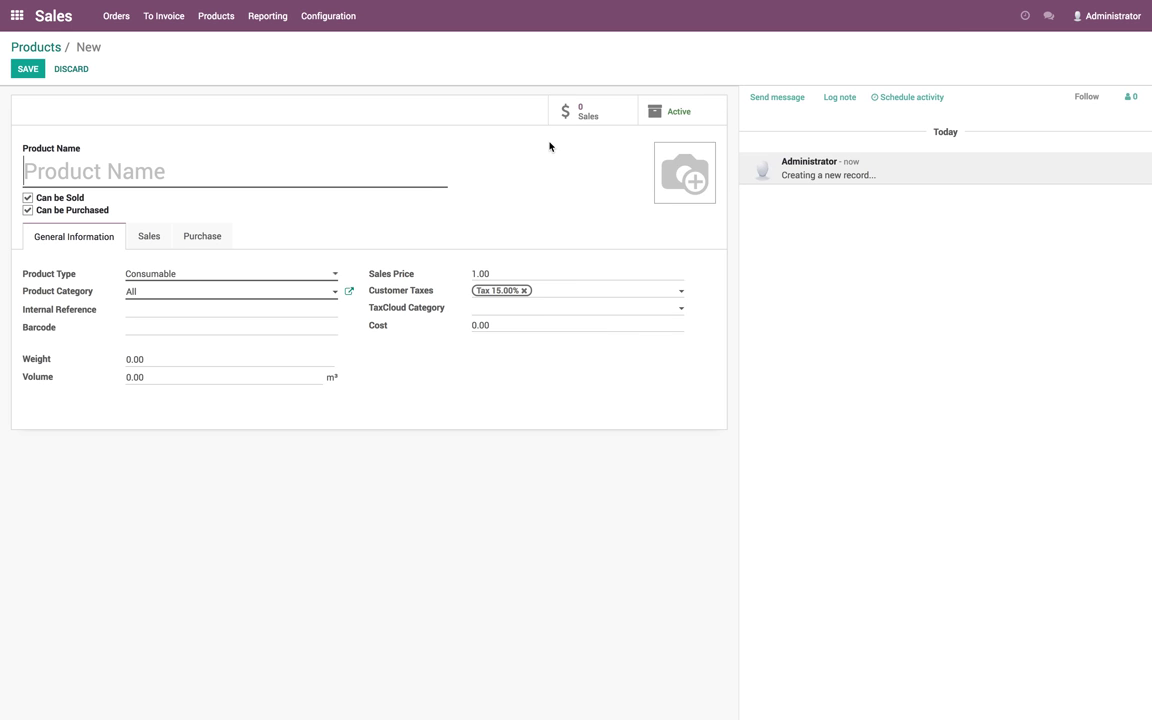
click(661, 152)
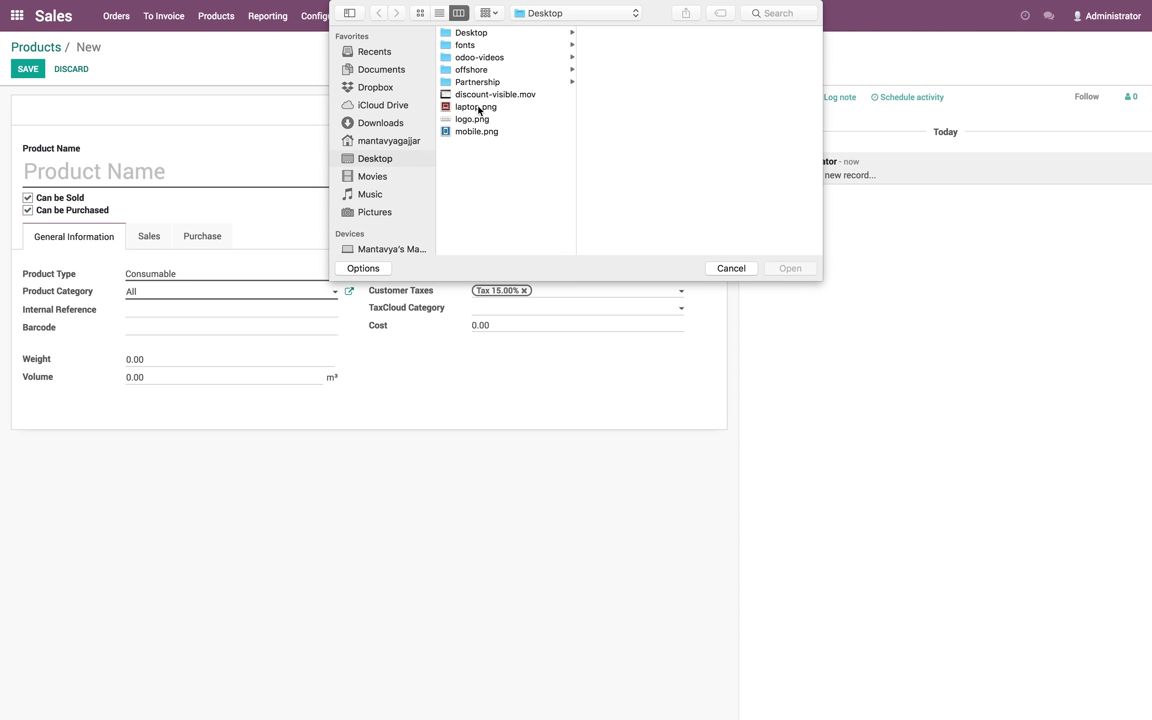
click(479, 108)
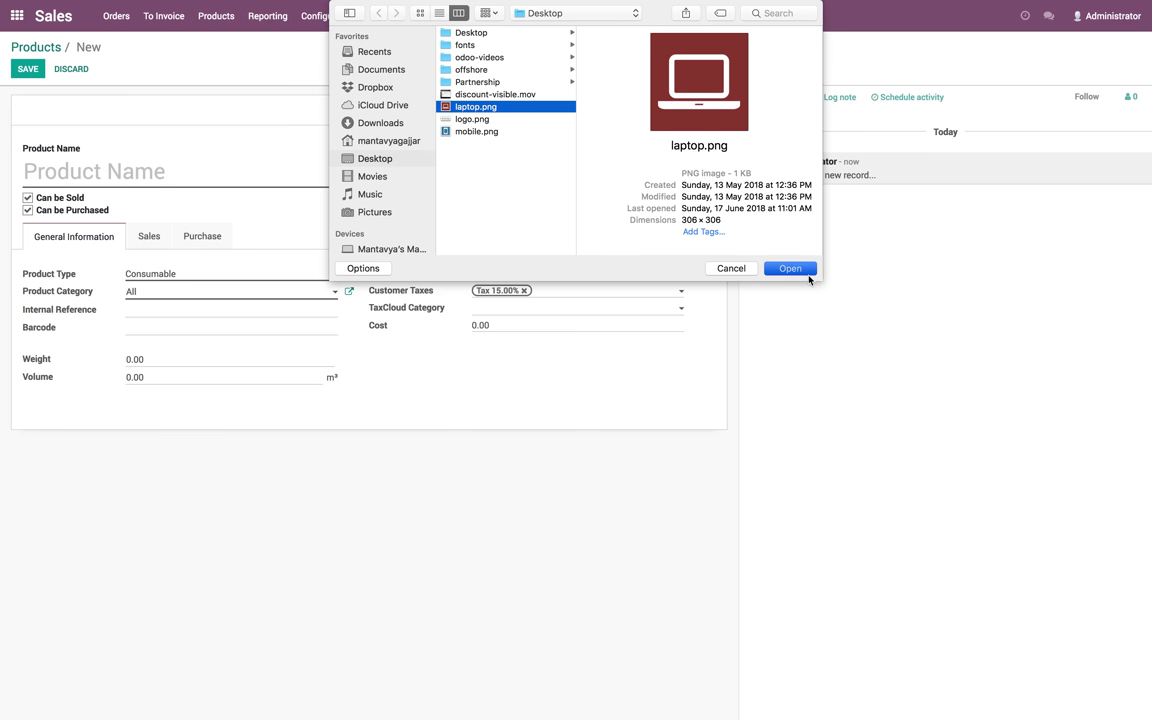
click(808, 274)
Name the product Laptop with internal reference E-29362, and set its sales price to 1,250 and cost to 900
click(330, 173)
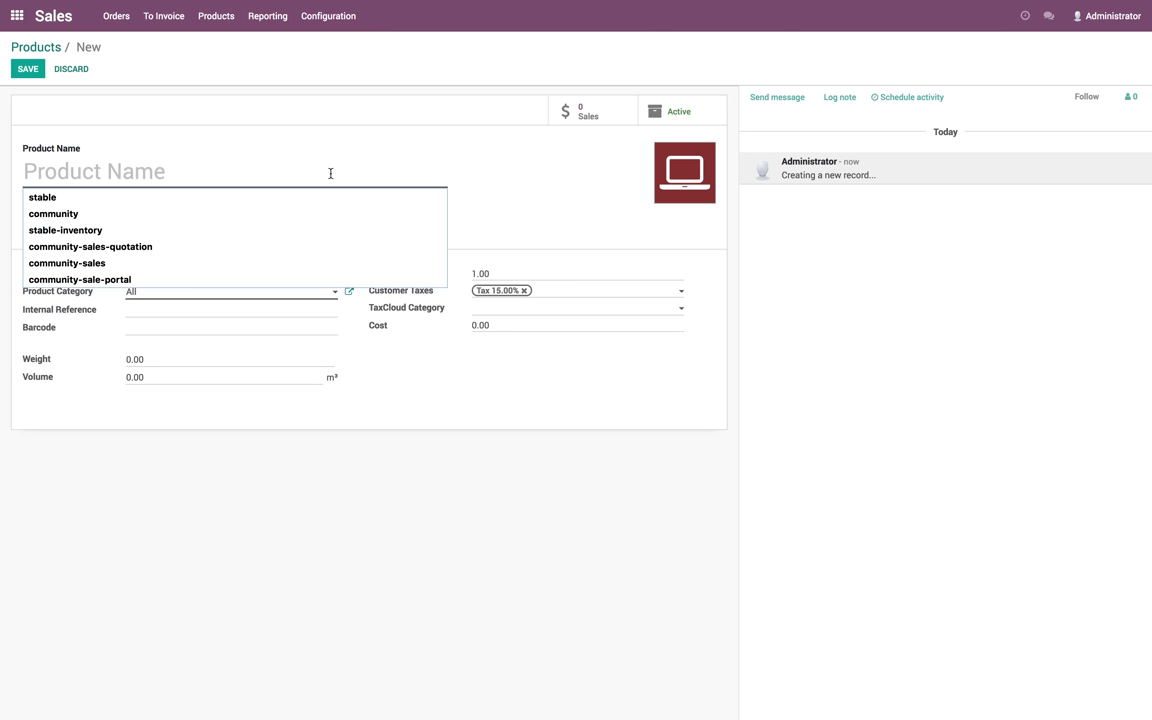
text(Laptop)
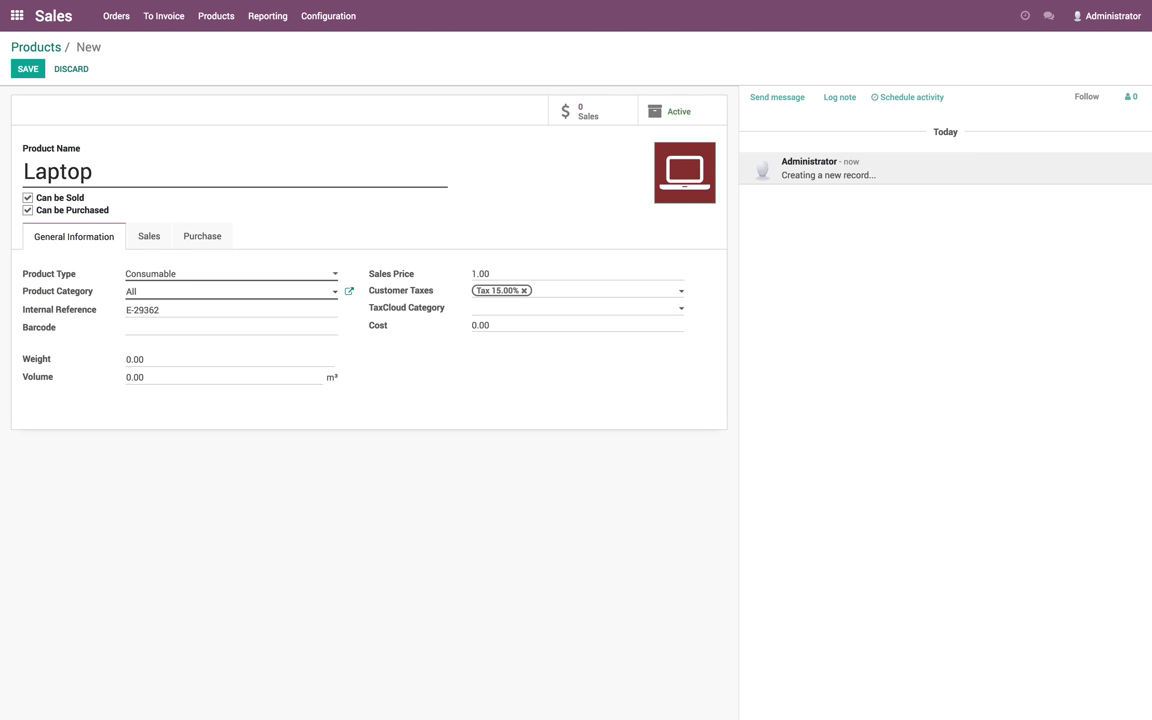
click(494, 276)
text(1)
drag(489, 325, 431, 324)
text(900)
key(Tab)
click(452, 417)
Review the new product's purchase and sales settings, and save the product
click(205, 239)
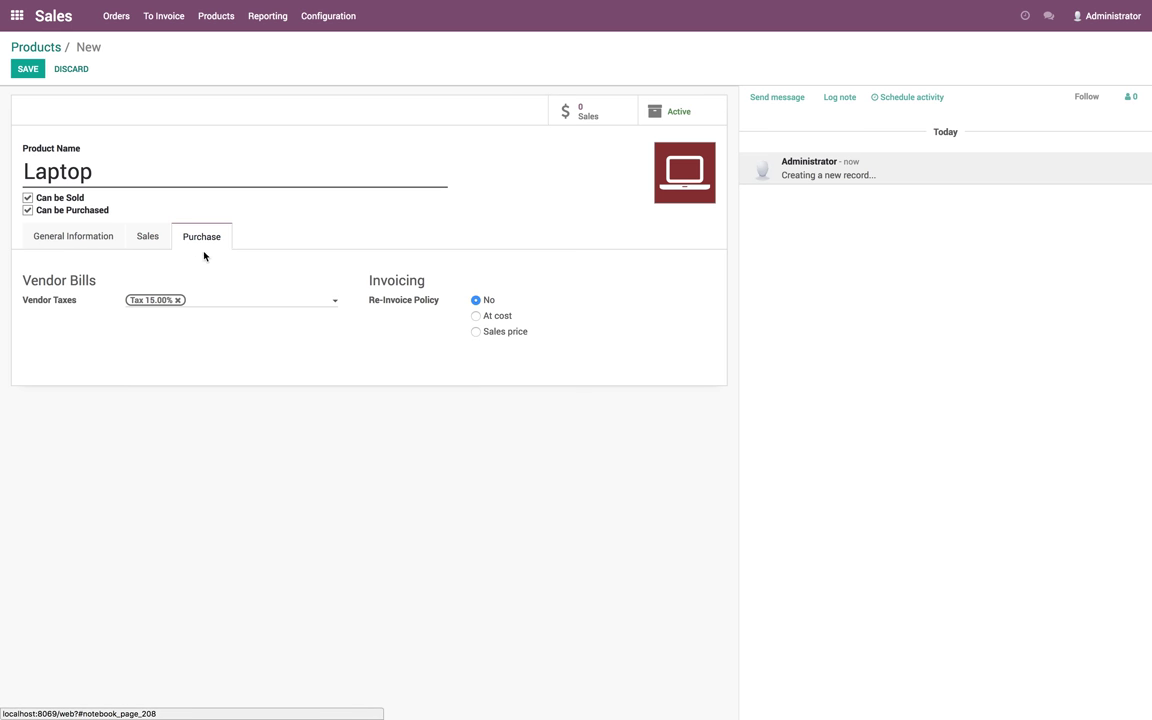
click(148, 238)
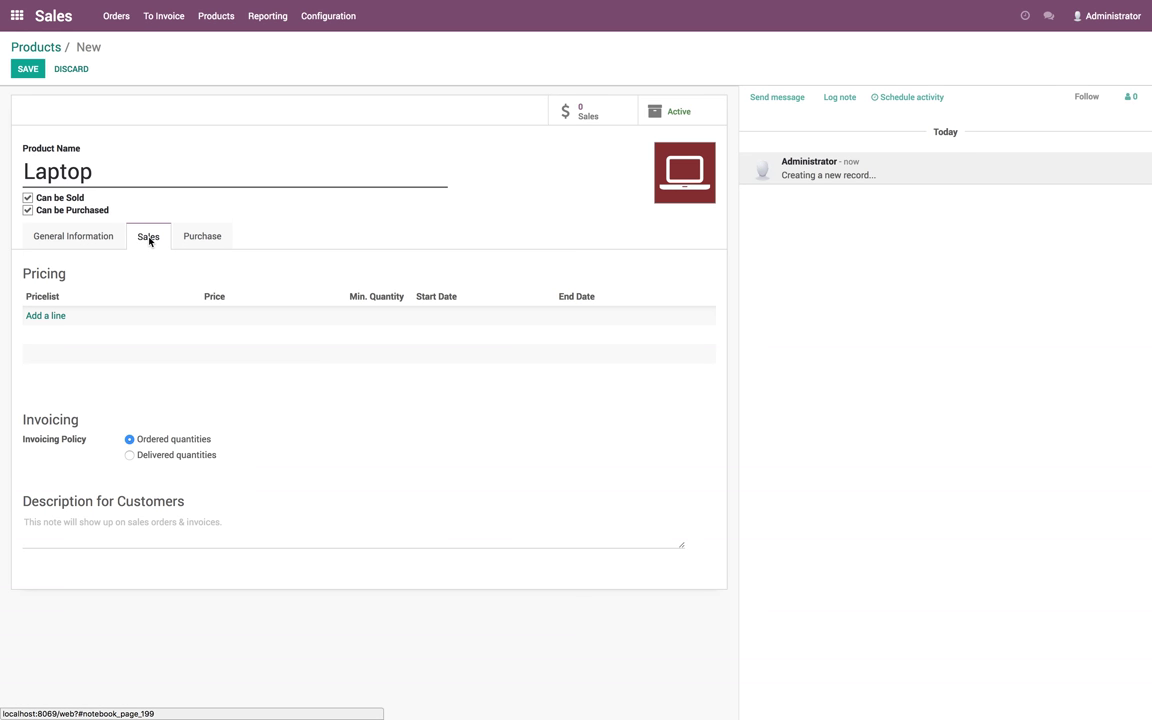
click(83, 240)
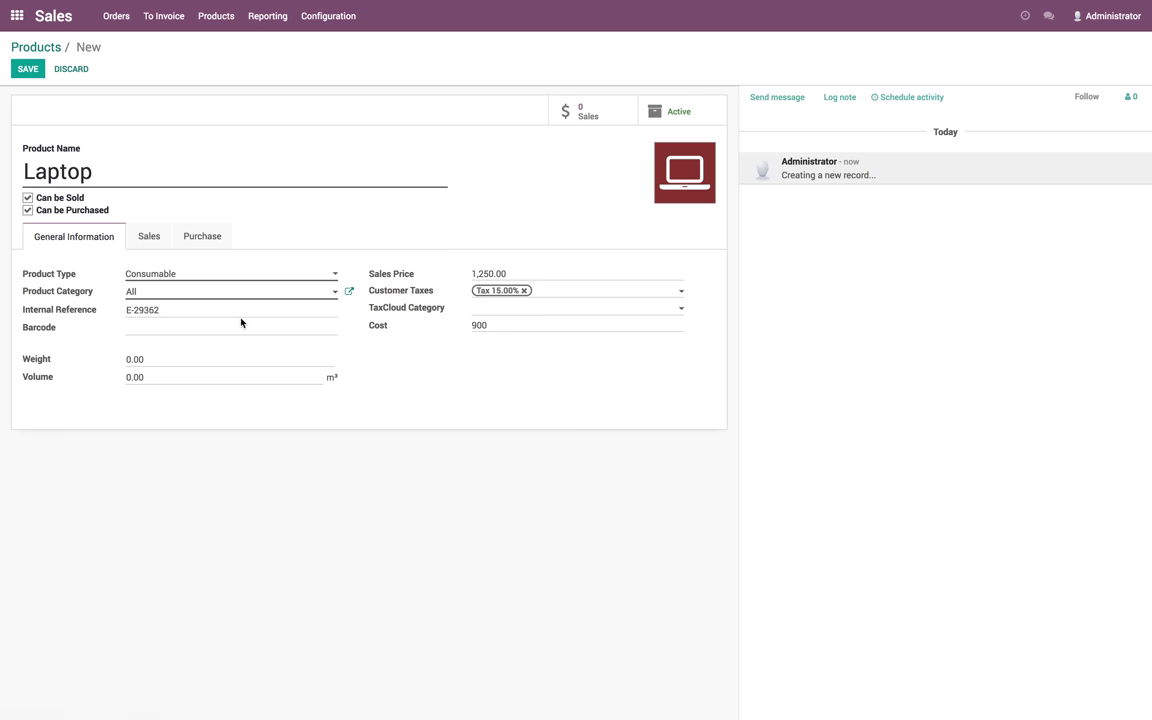
click(30, 70)
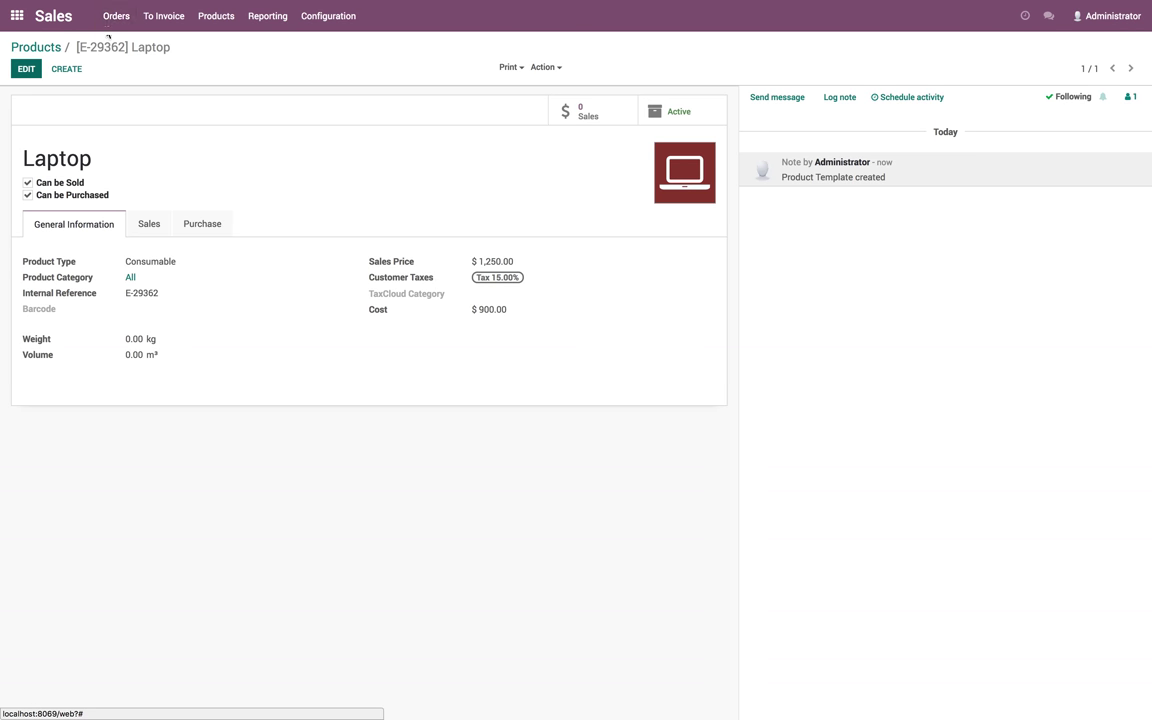
Start a new quotation and create a new customer named Customer for it
click(120, 18)
click(124, 42)
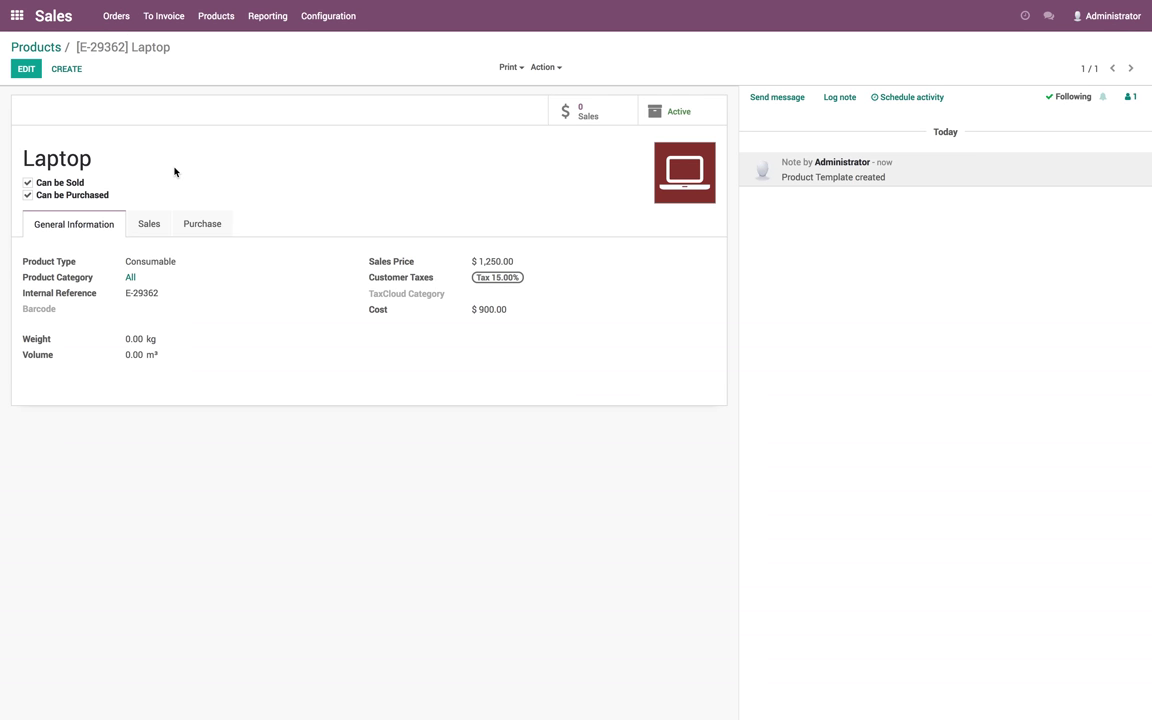
click(48, 75)
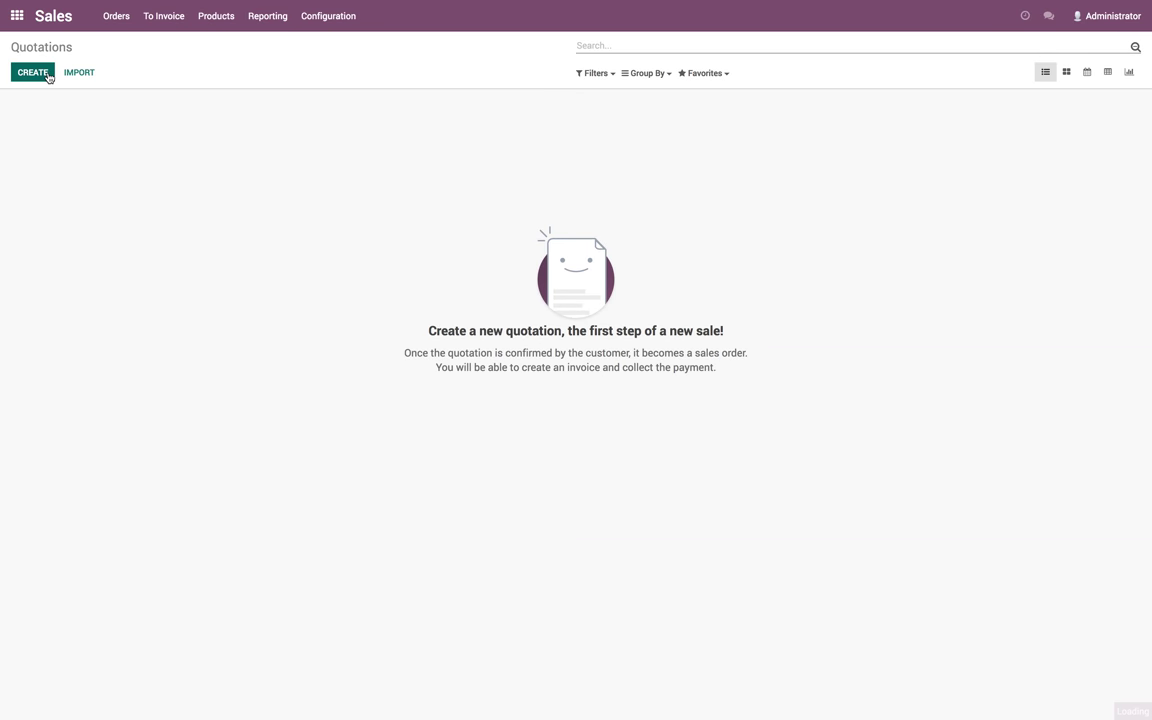
click(307, 189)
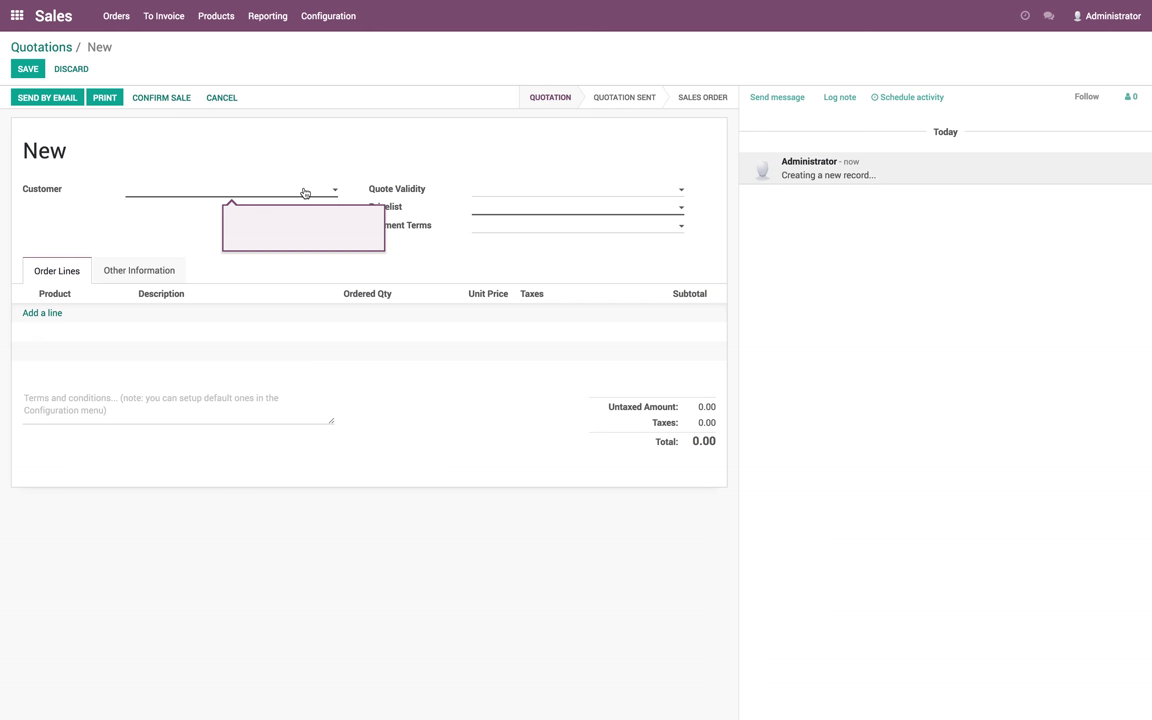
text(Customer)
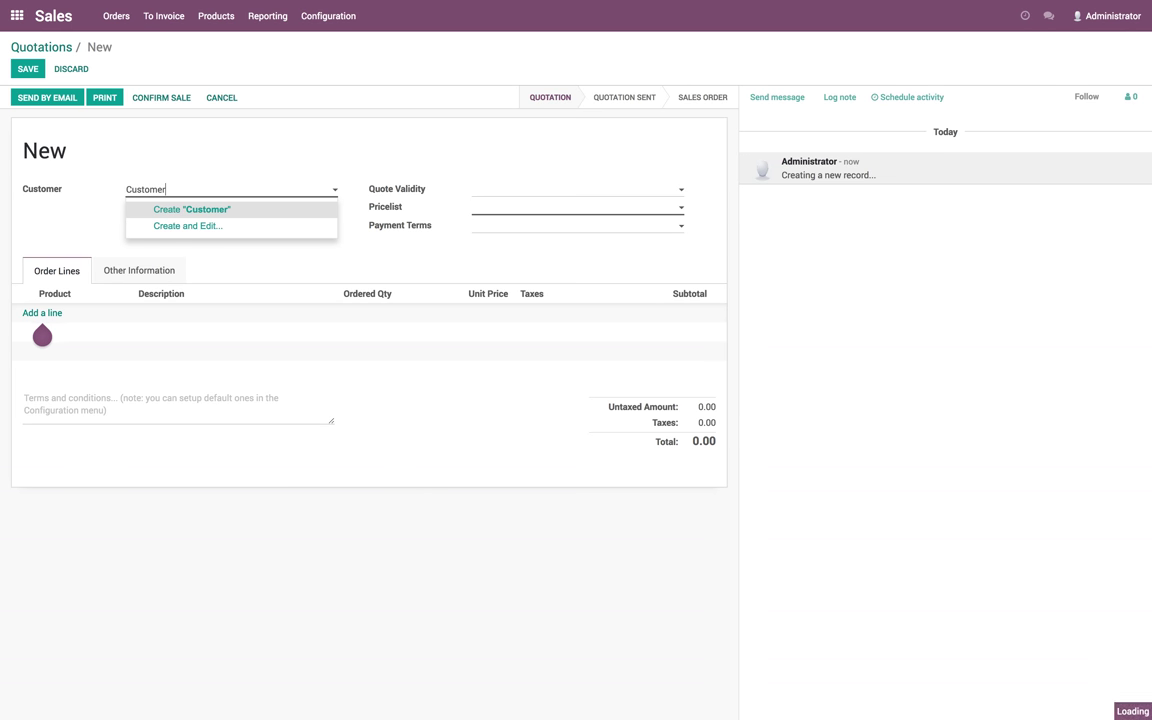
key(Return)
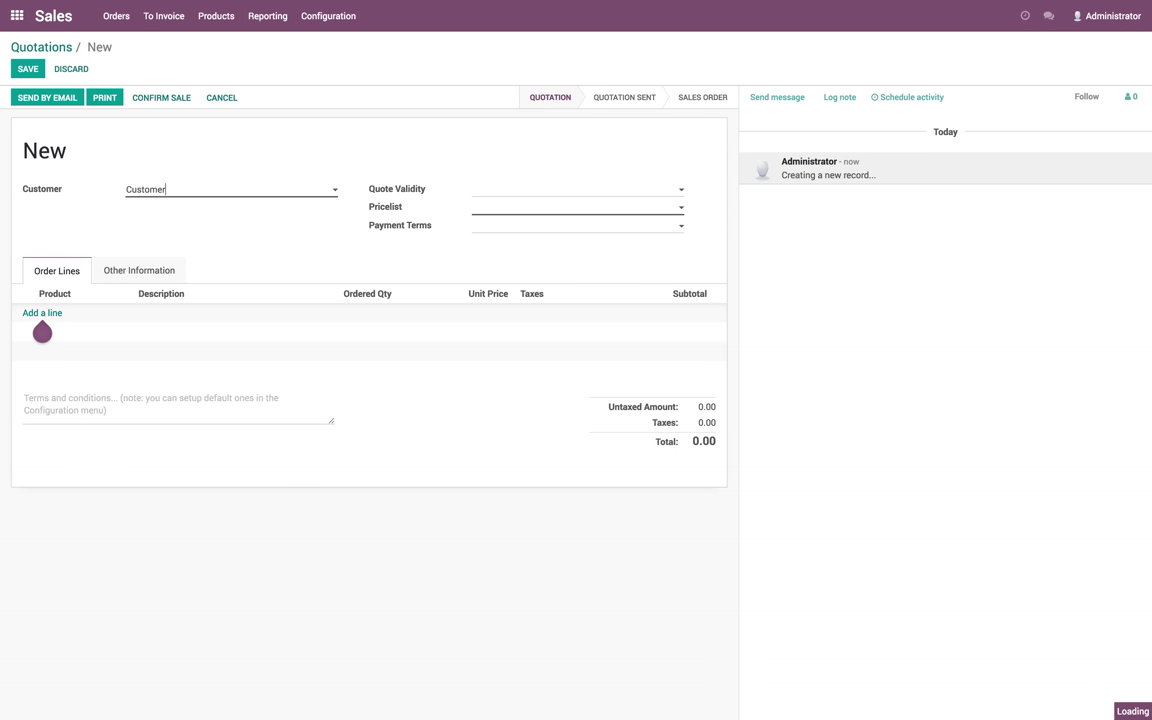
Add an order line for the Laptop product and save the quotation
click(45, 314)
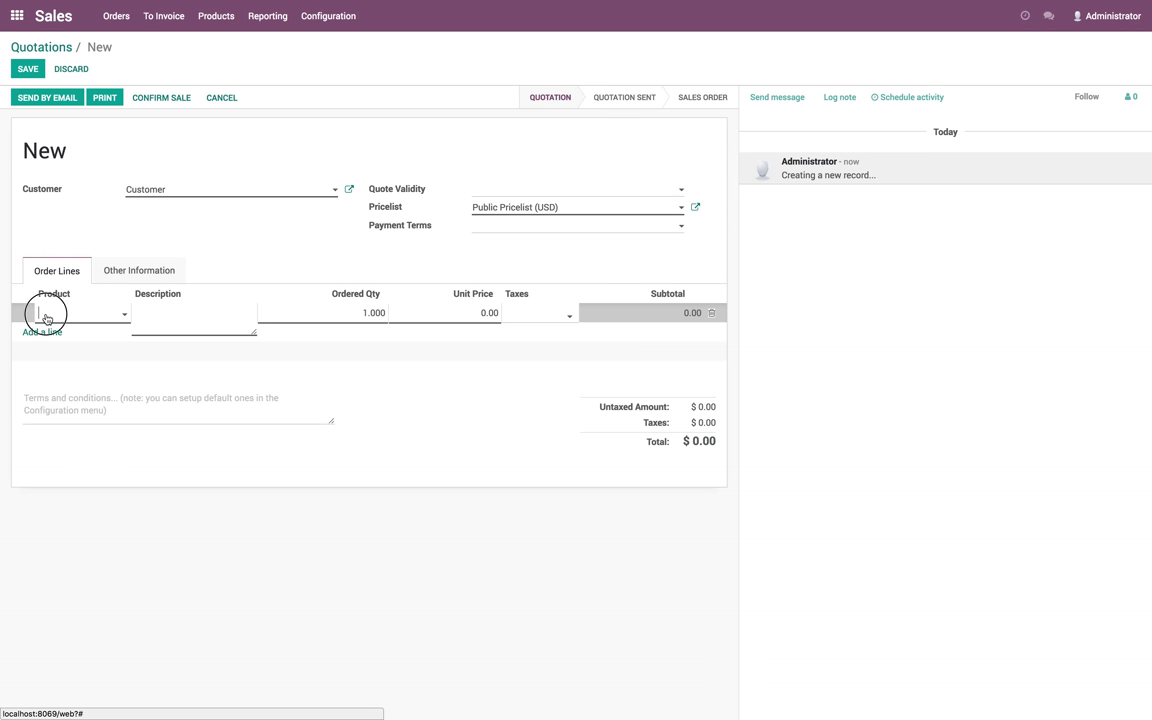
click(66, 336)
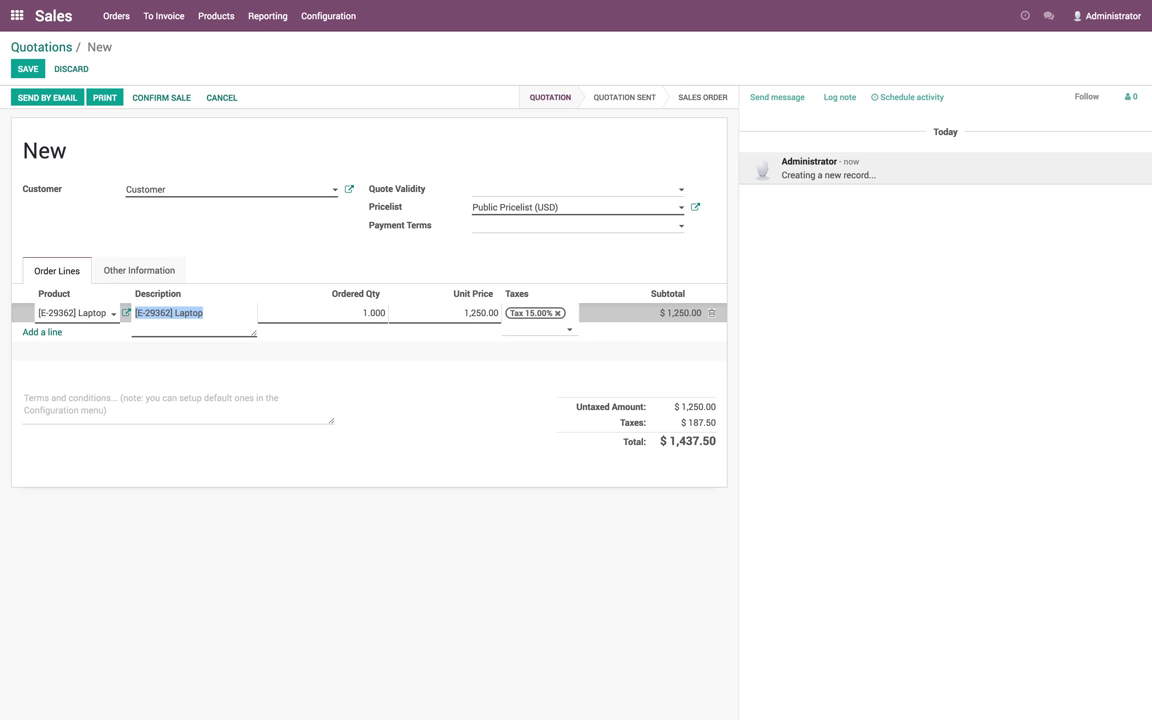
click(396, 489)
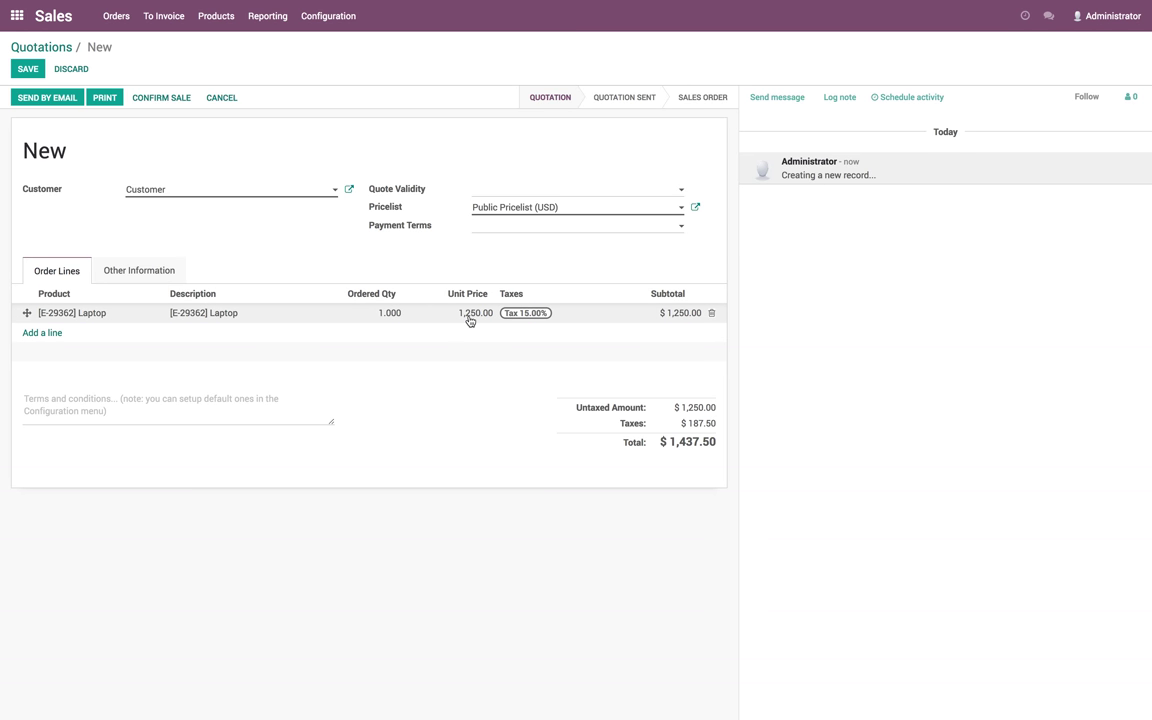
click(27, 71)
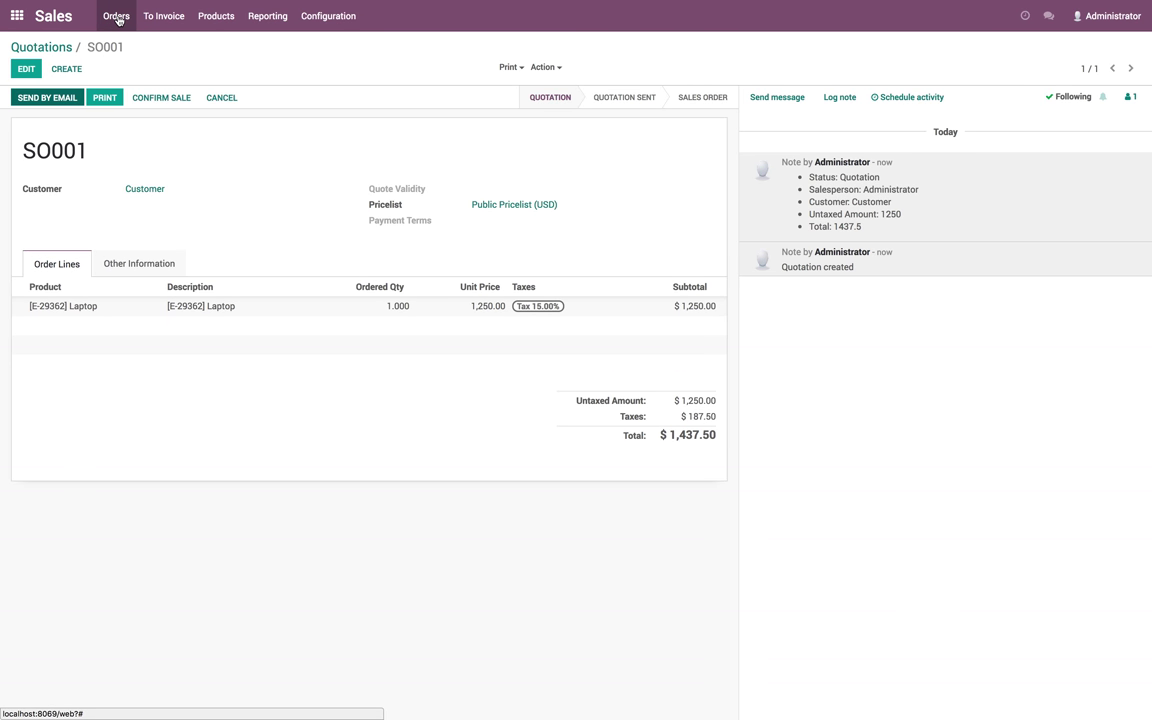
Open the Laptop product for editing and show its sales pricing
click(222, 18)
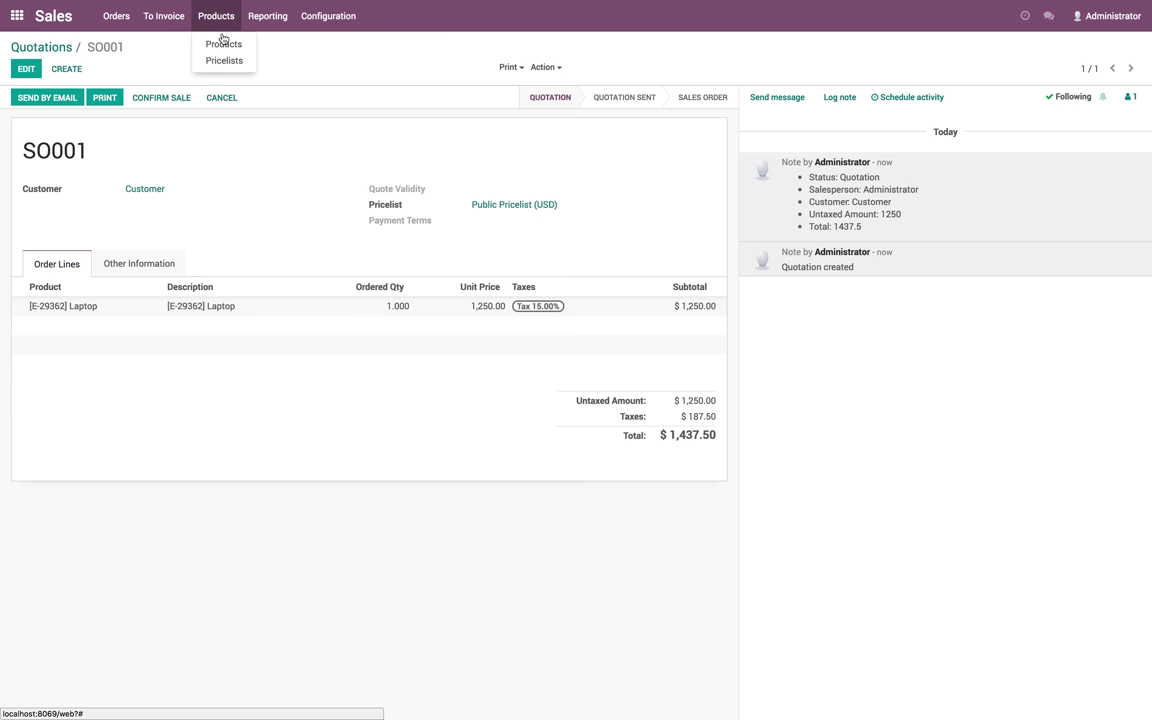
click(223, 47)
click(61, 126)
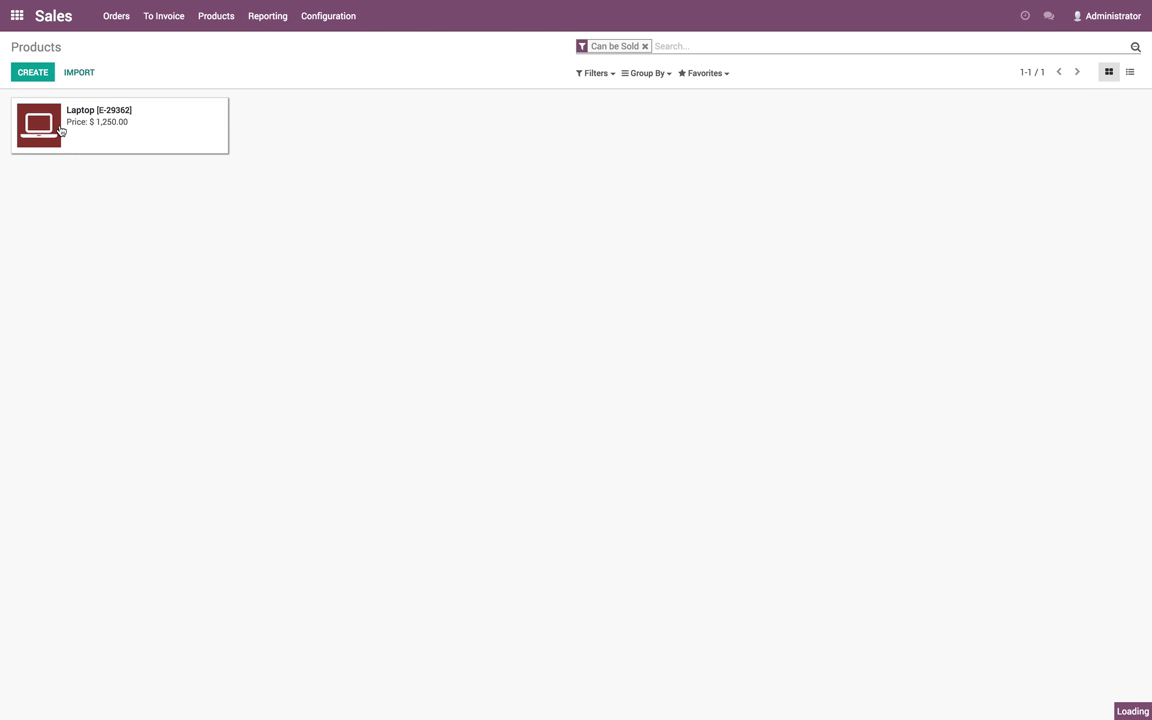
click(34, 70)
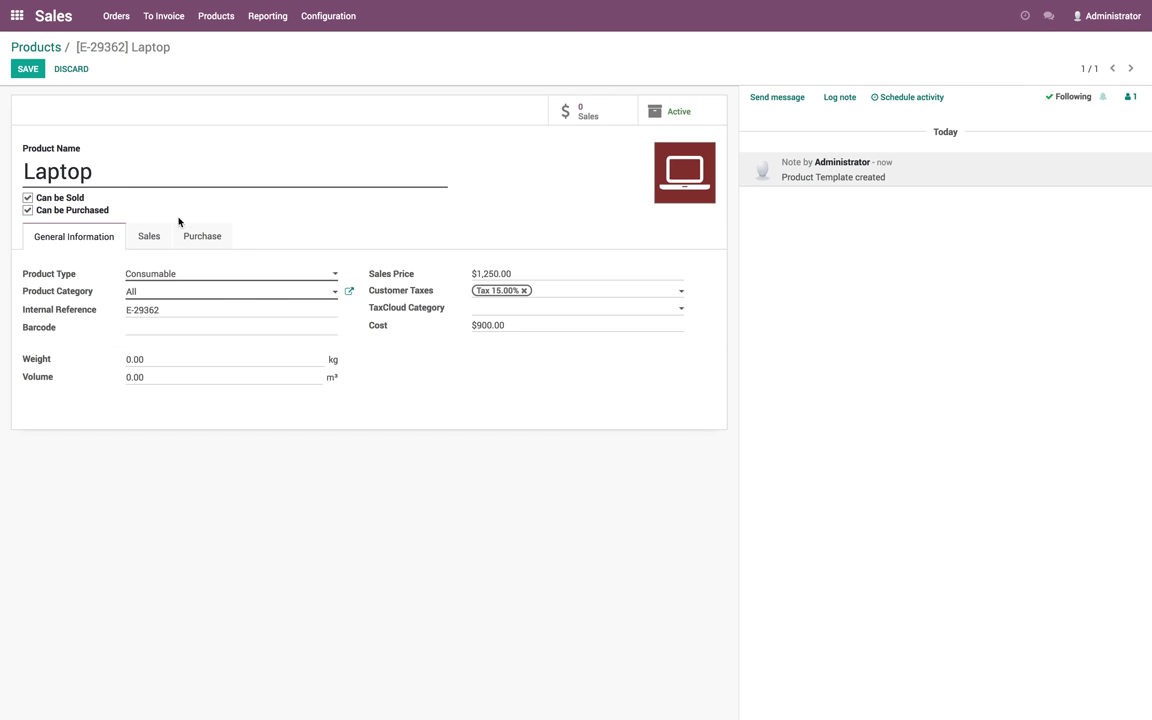
click(157, 241)
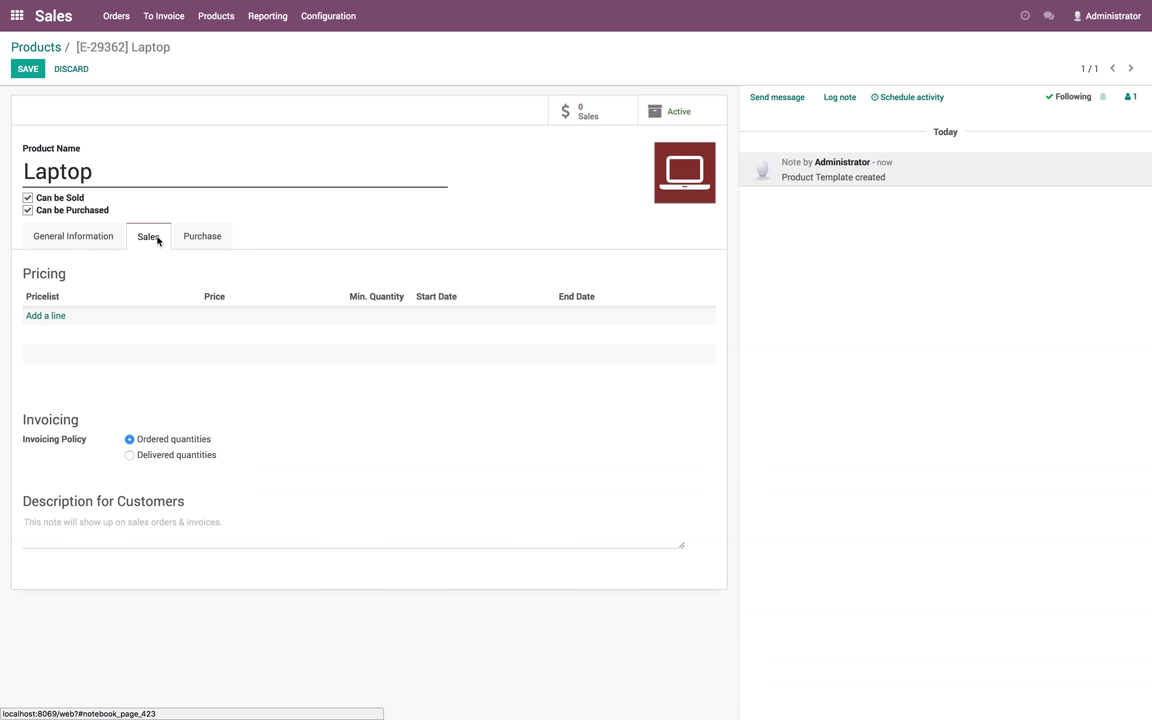
Add a pricing line for Public Pricelist (USD) with price 1050 and minimum quantity 1, and save the product
click(54, 321)
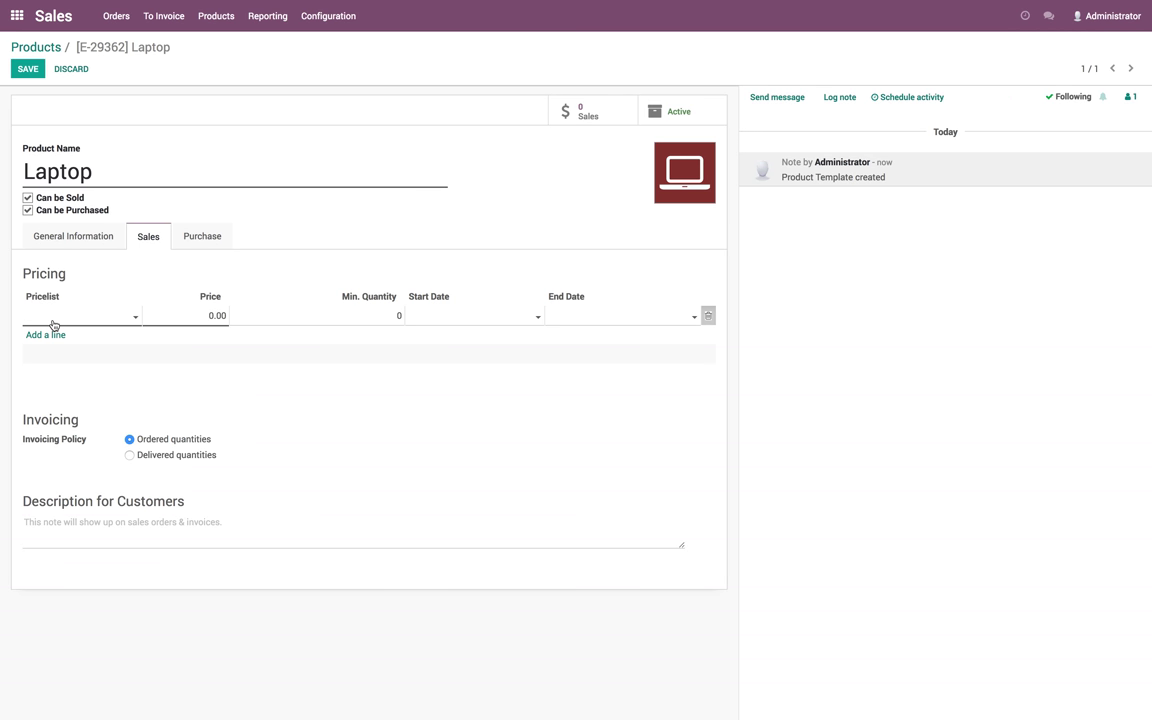
click(72, 316)
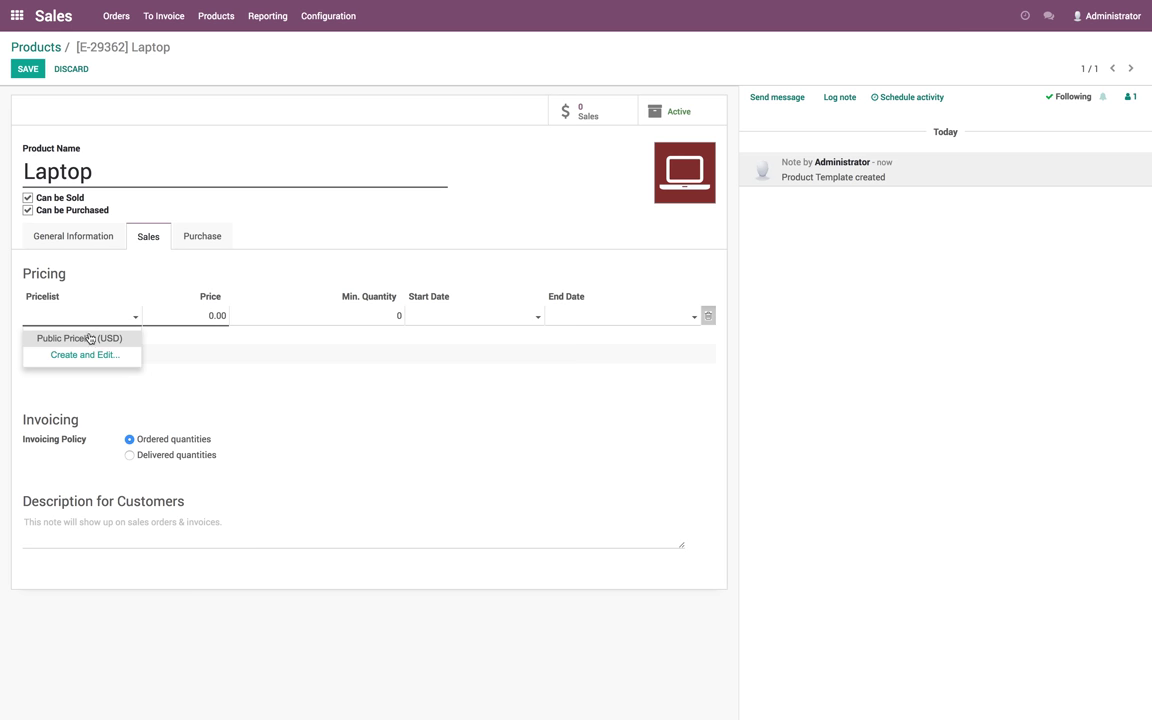
click(88, 335)
key(Tab)
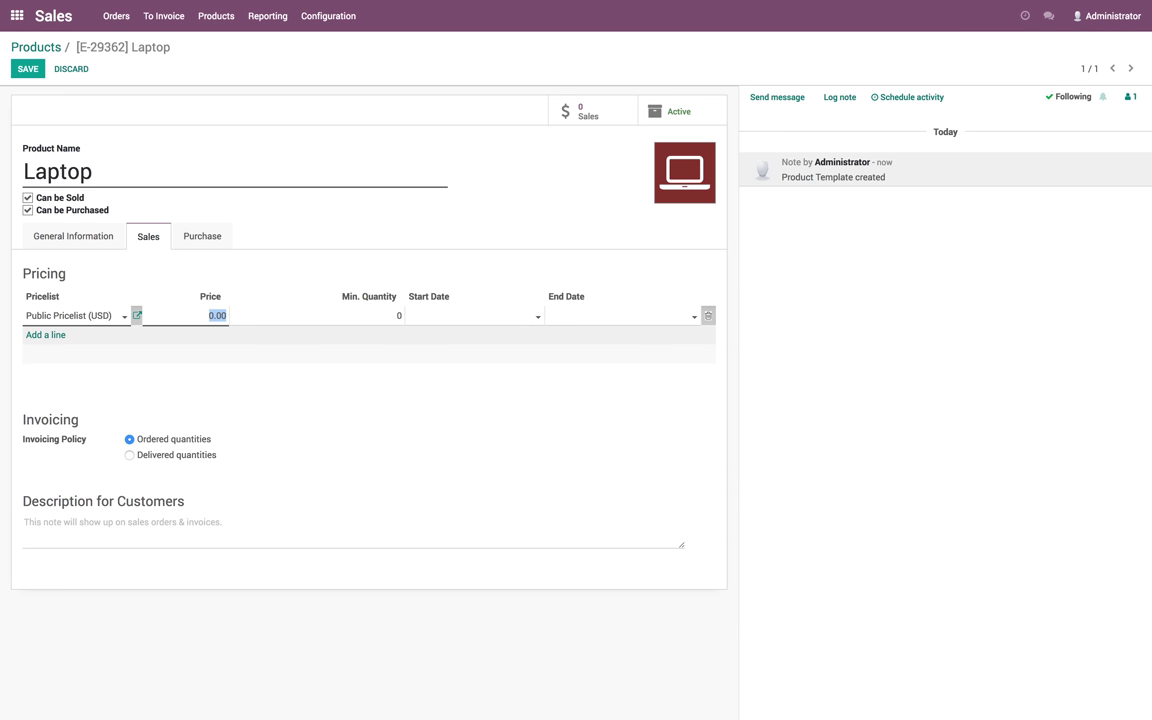
text(1,)
text(050)
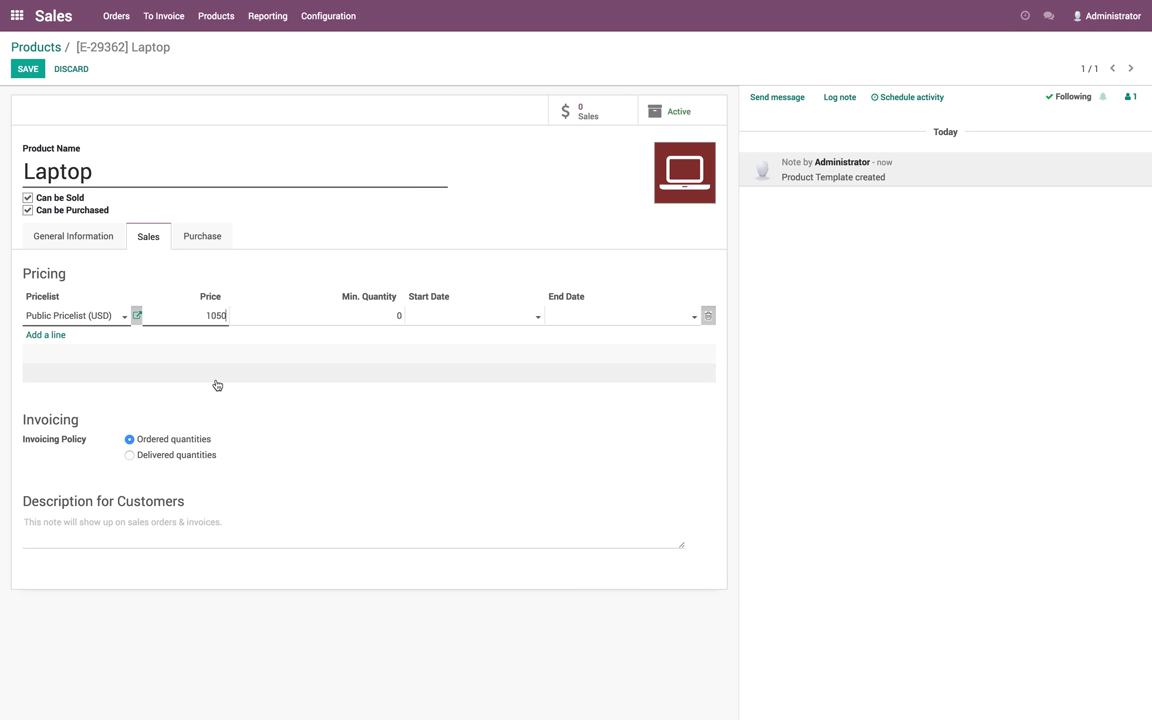
key(Tab)
text(1)
key(Tab)
click(320, 397)
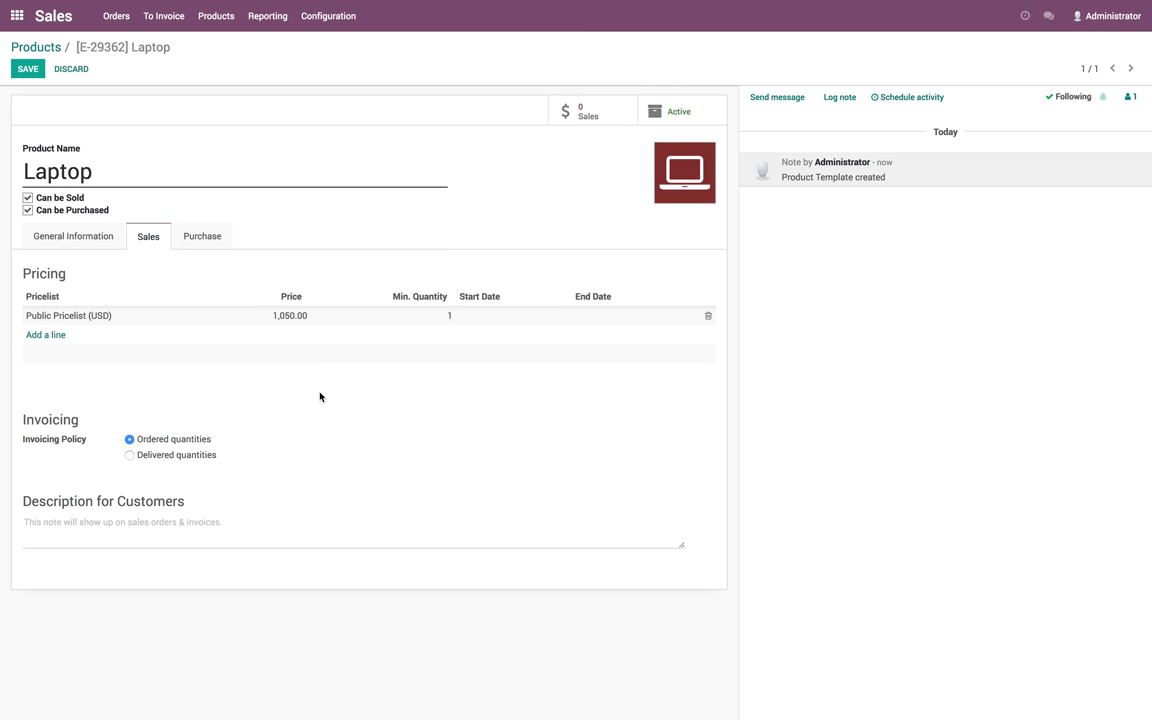
click(26, 71)
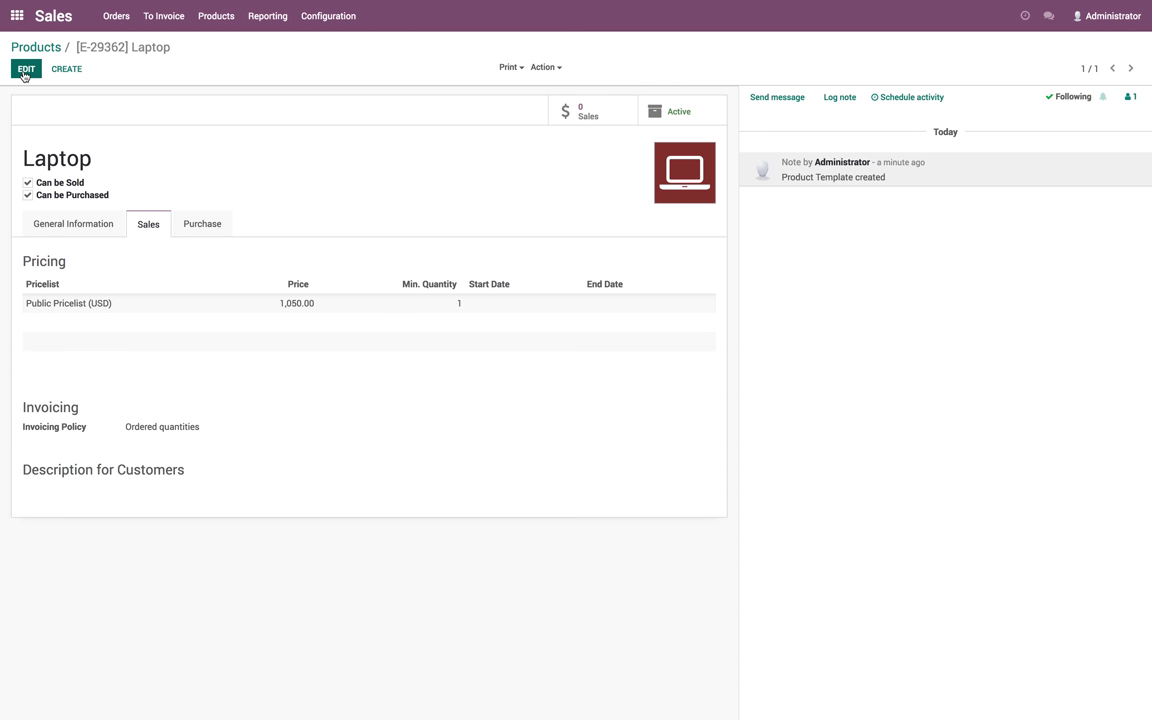
Start another quotation and select the existing customer named Customer
click(127, 25)
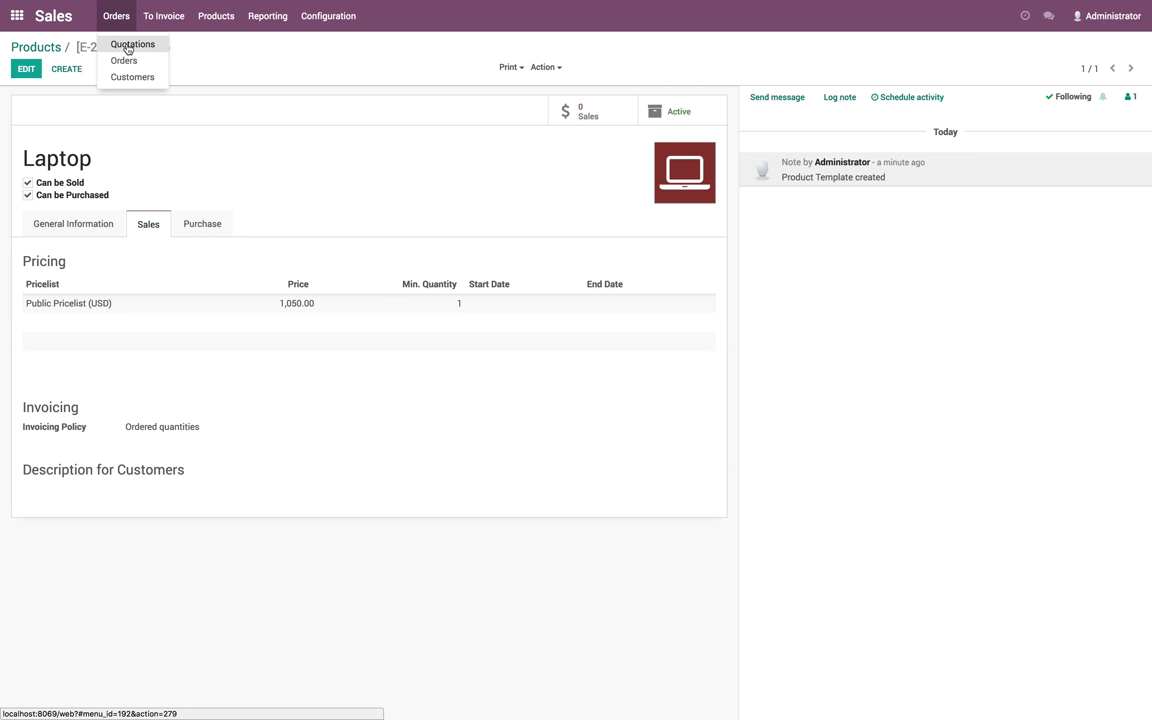
click(127, 46)
click(24, 72)
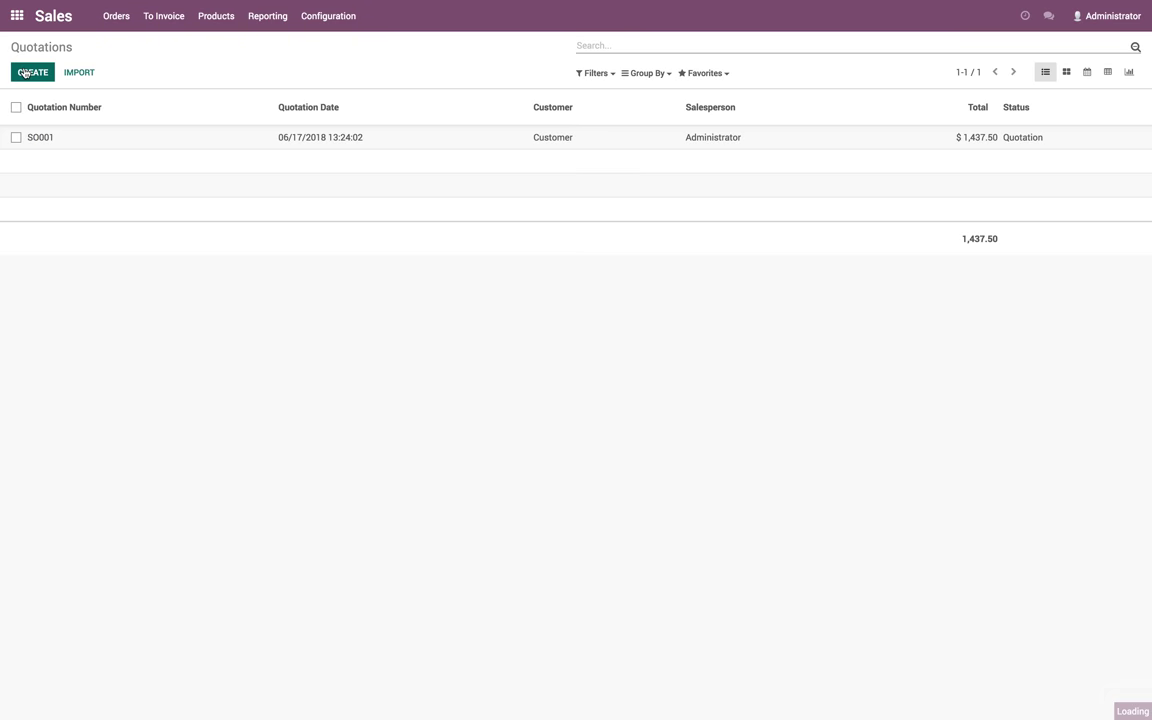
click(154, 190)
click(157, 209)
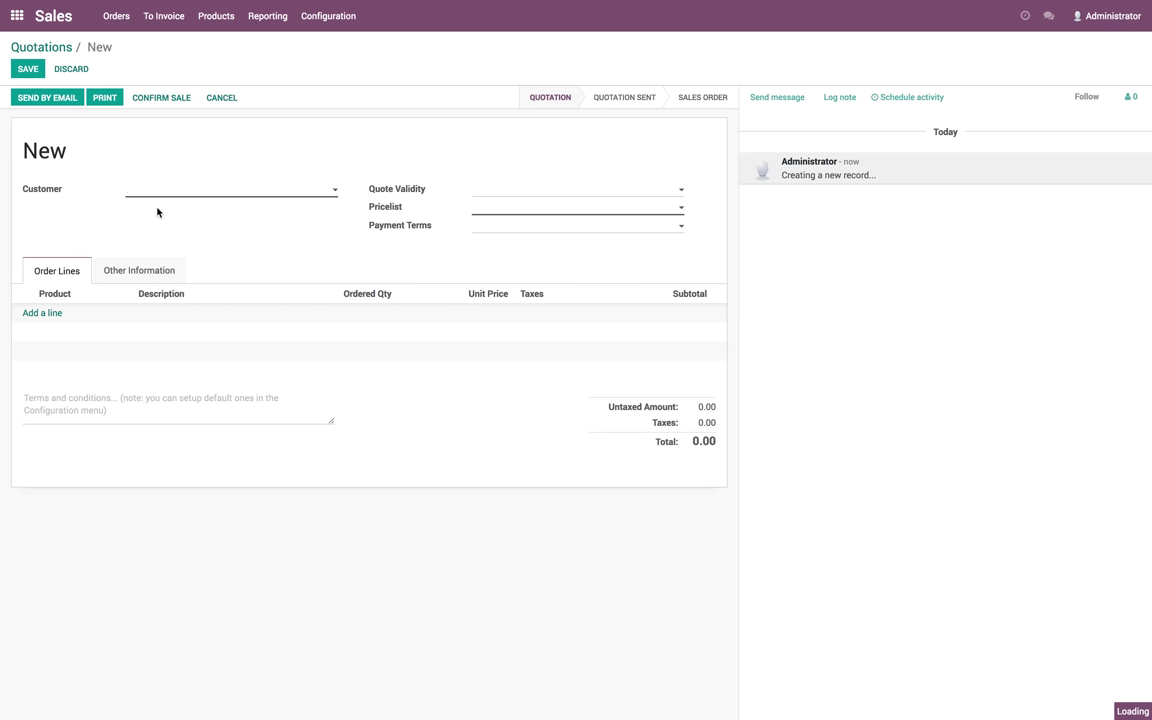
Add the Laptop product as an order line on the second quotation
click(54, 312)
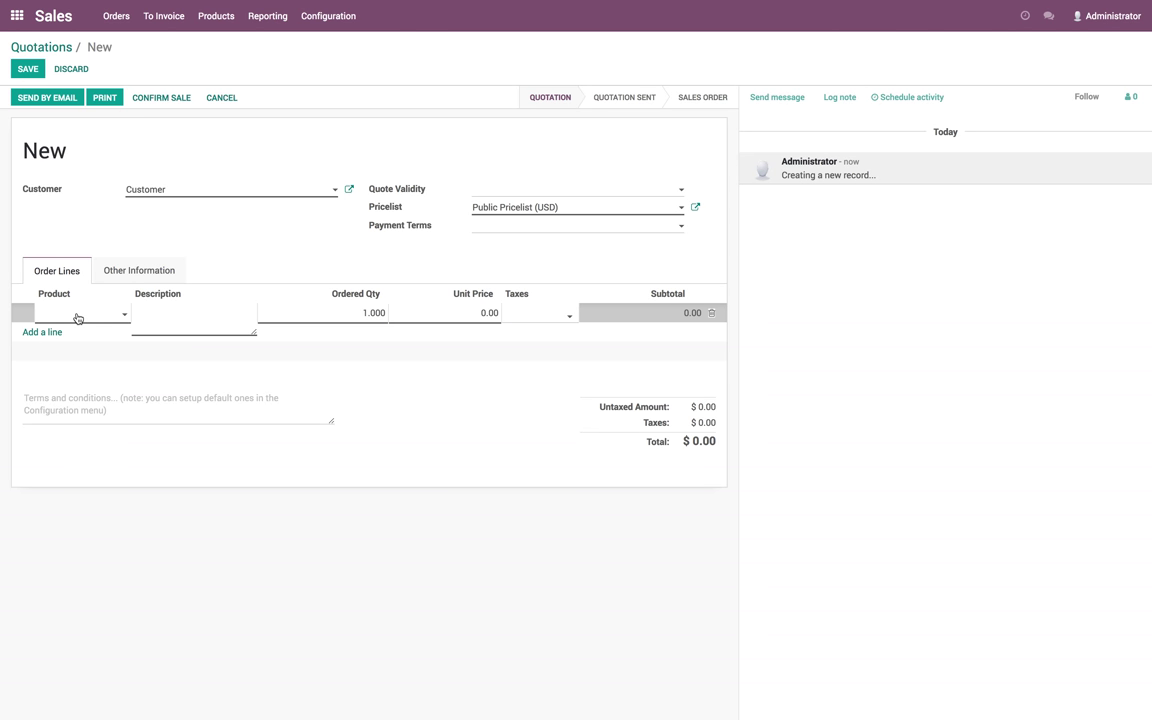
click(77, 318)
click(80, 333)
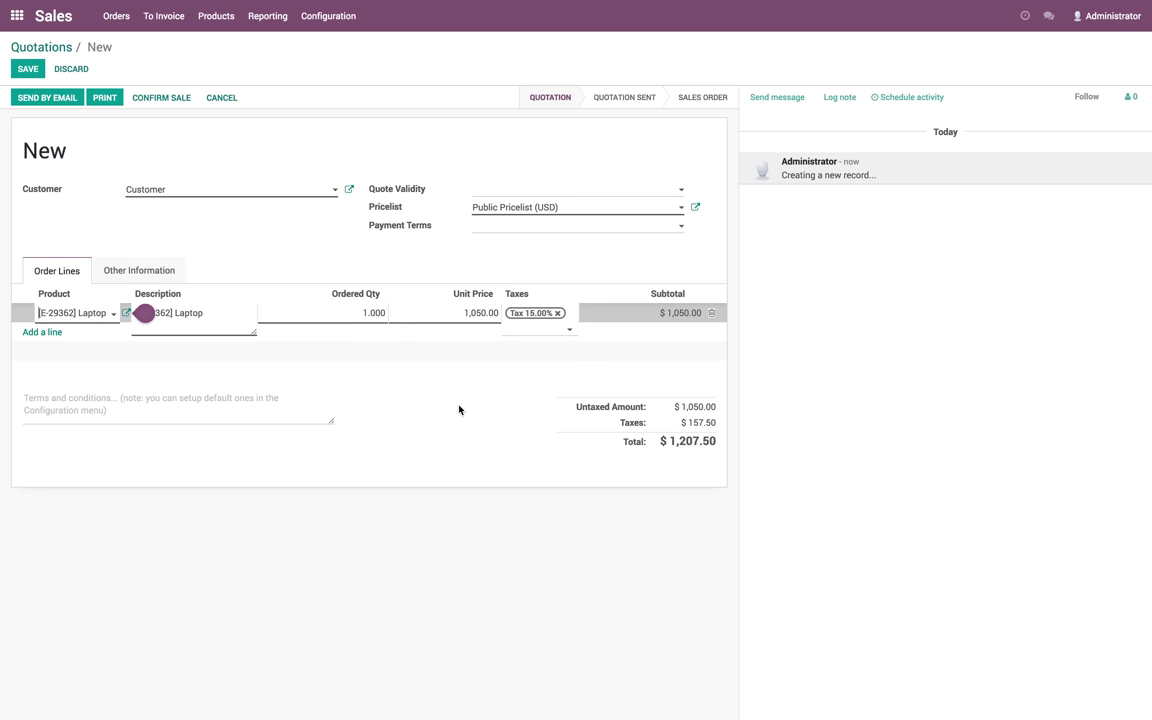
click(459, 409)
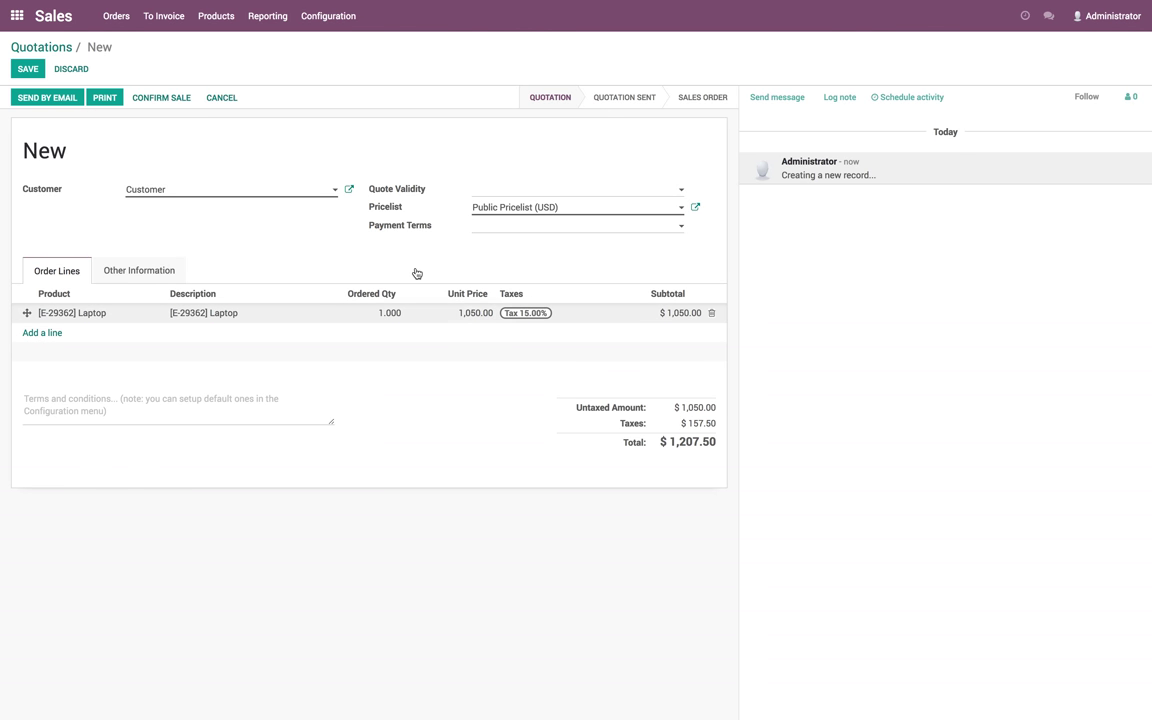
Enter the terms note "price changed, but it is not showing a discount" on the second quotation and save it
text(pr)
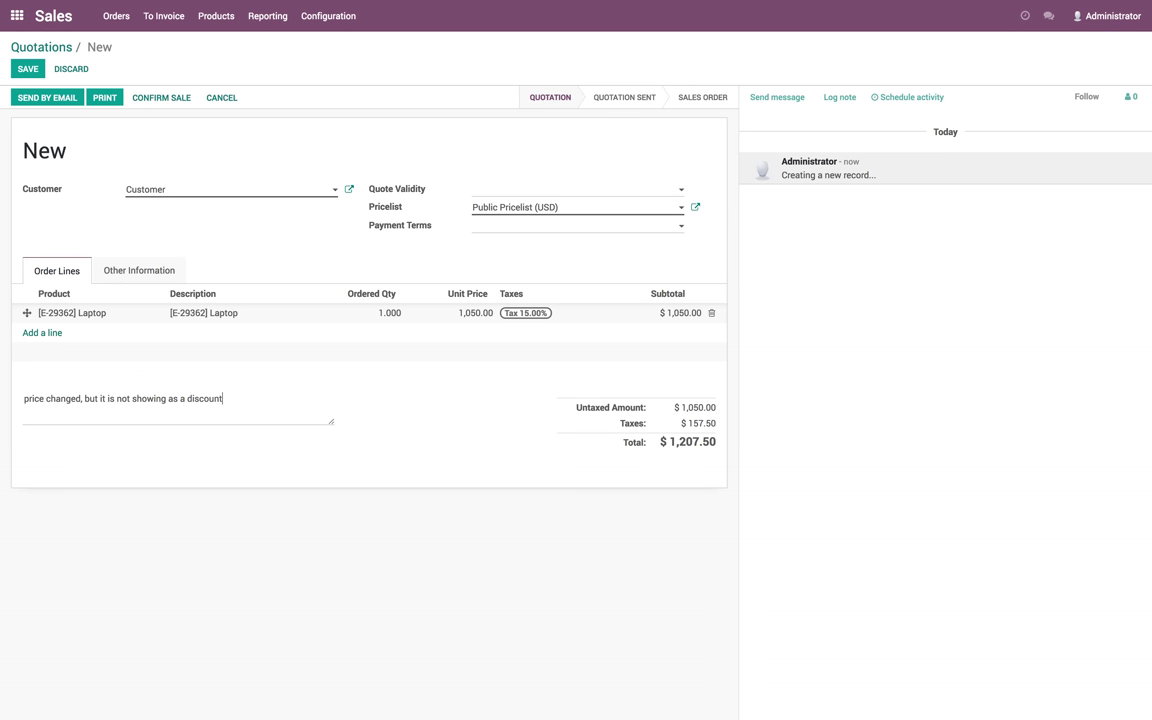
double_click(172, 398)
key(BackSpace)
click(29, 70)
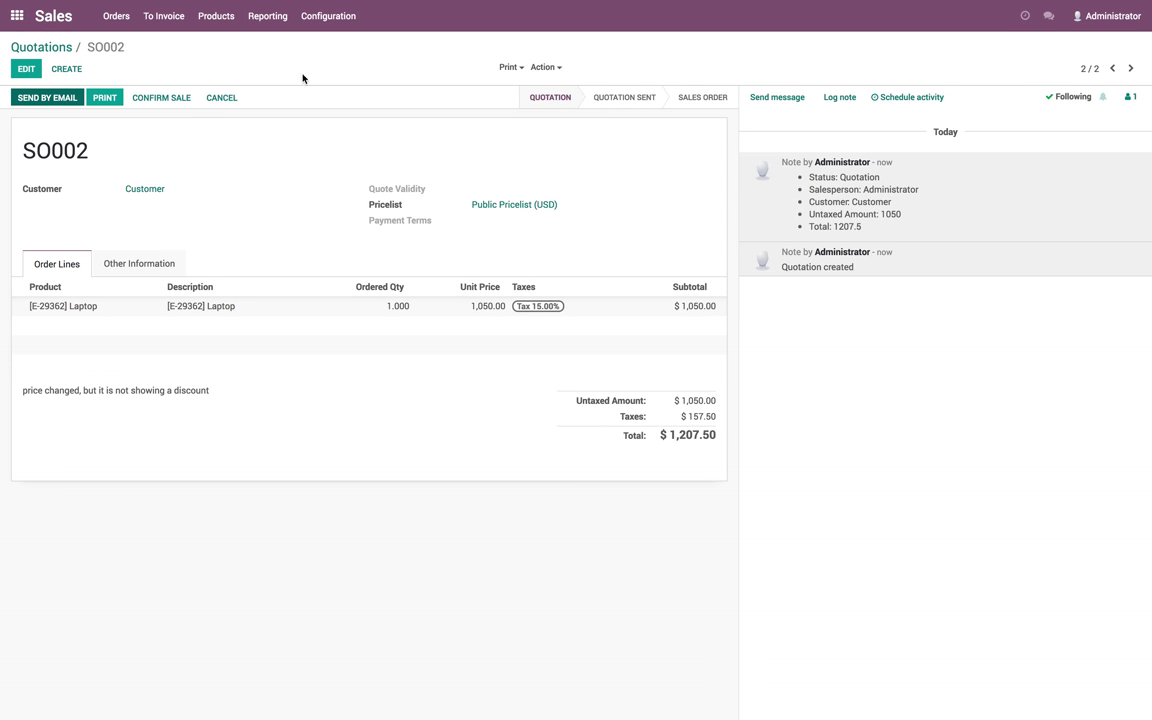
Enable Discounts on order lines in the Sales pricing settings and save the settings
click(333, 25)
click(330, 57)
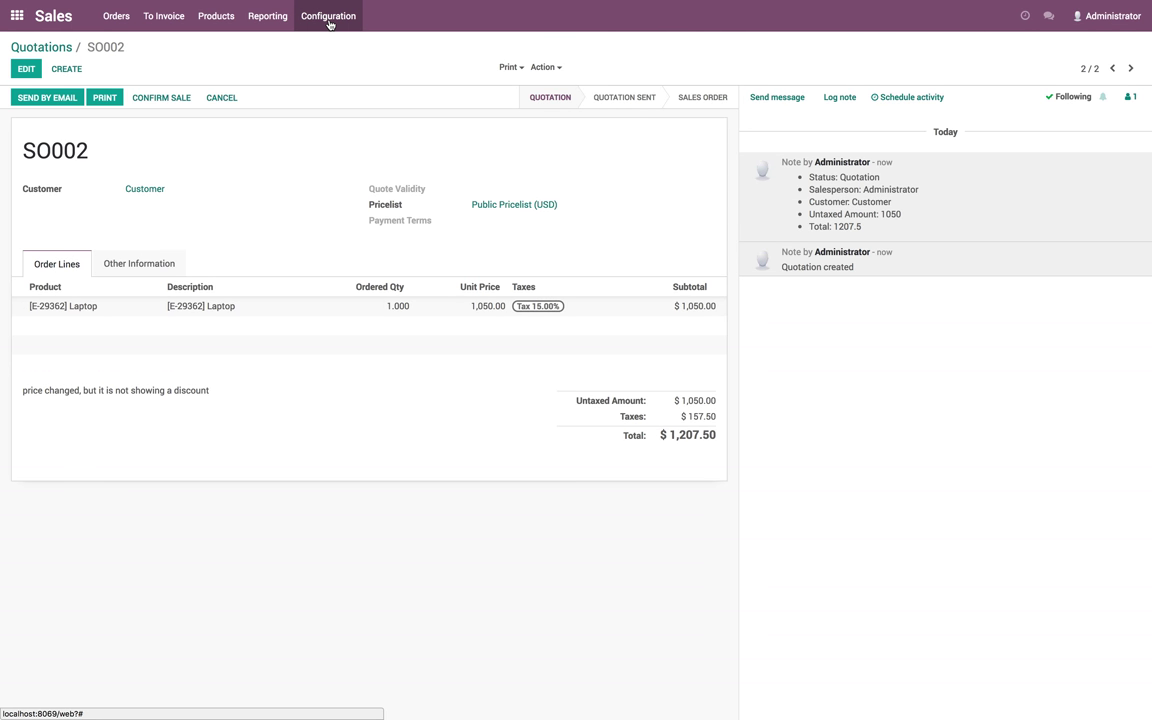
click(329, 17)
click(333, 44)
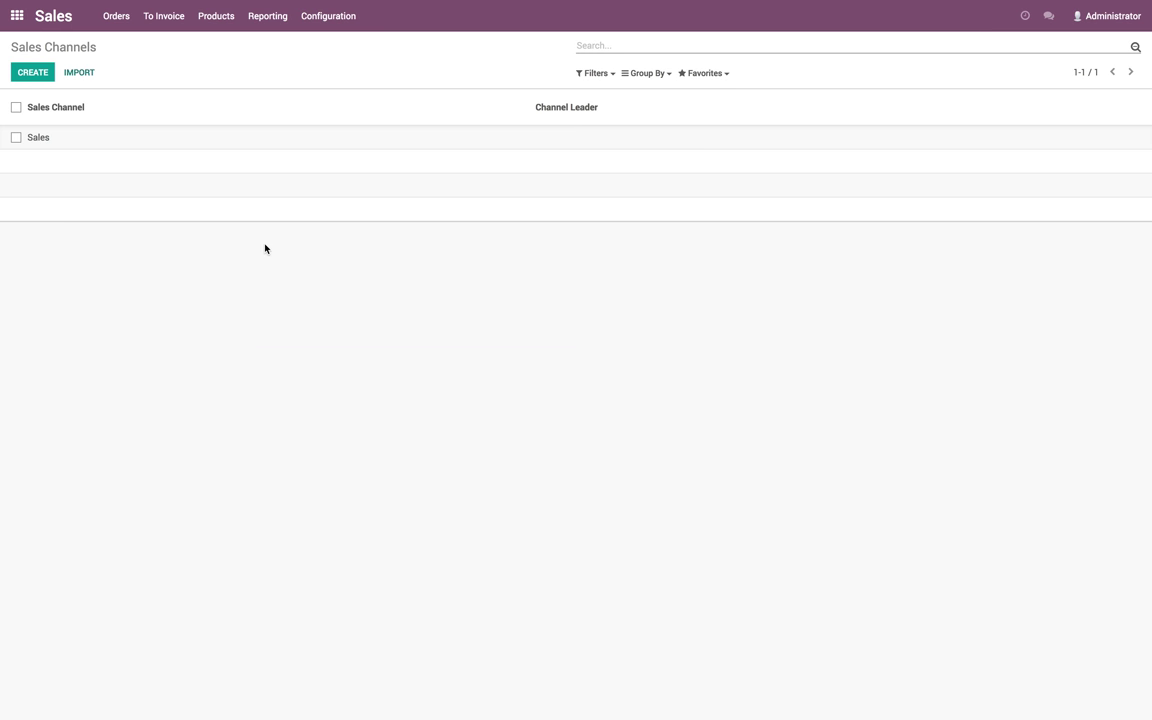
click(203, 269)
click(30, 78)
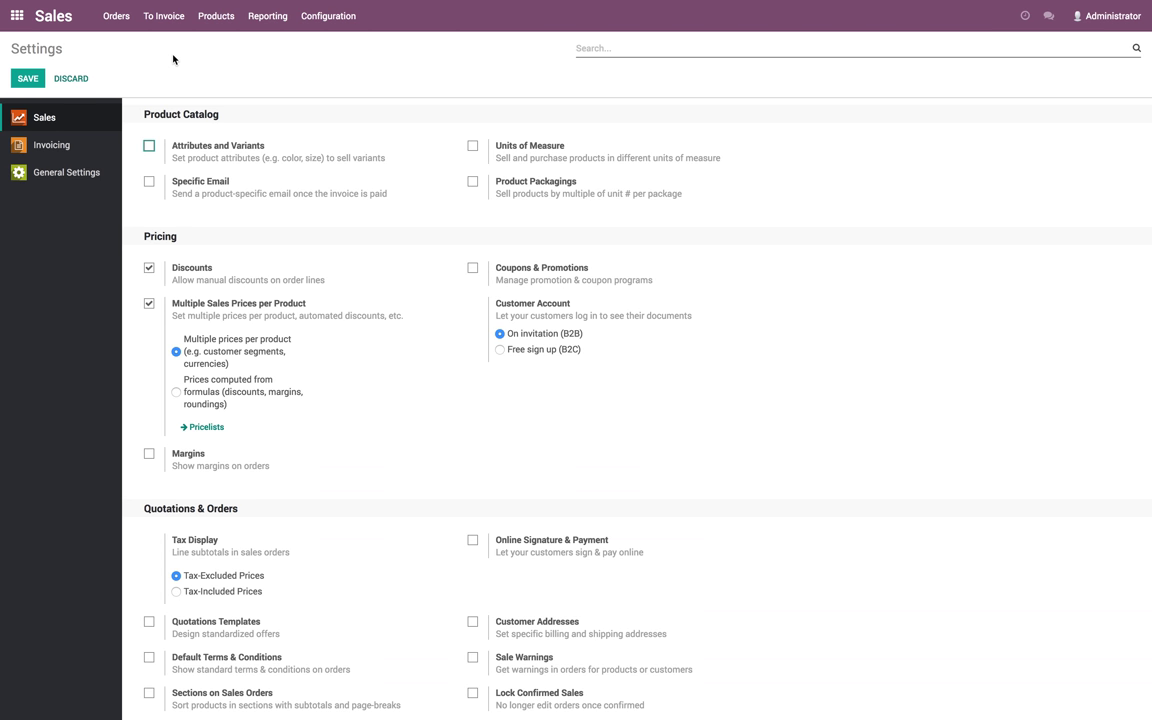
Set the Public Pricelist's discount policy to "Show public price & discount to the customer" and save it
click(115, 16)
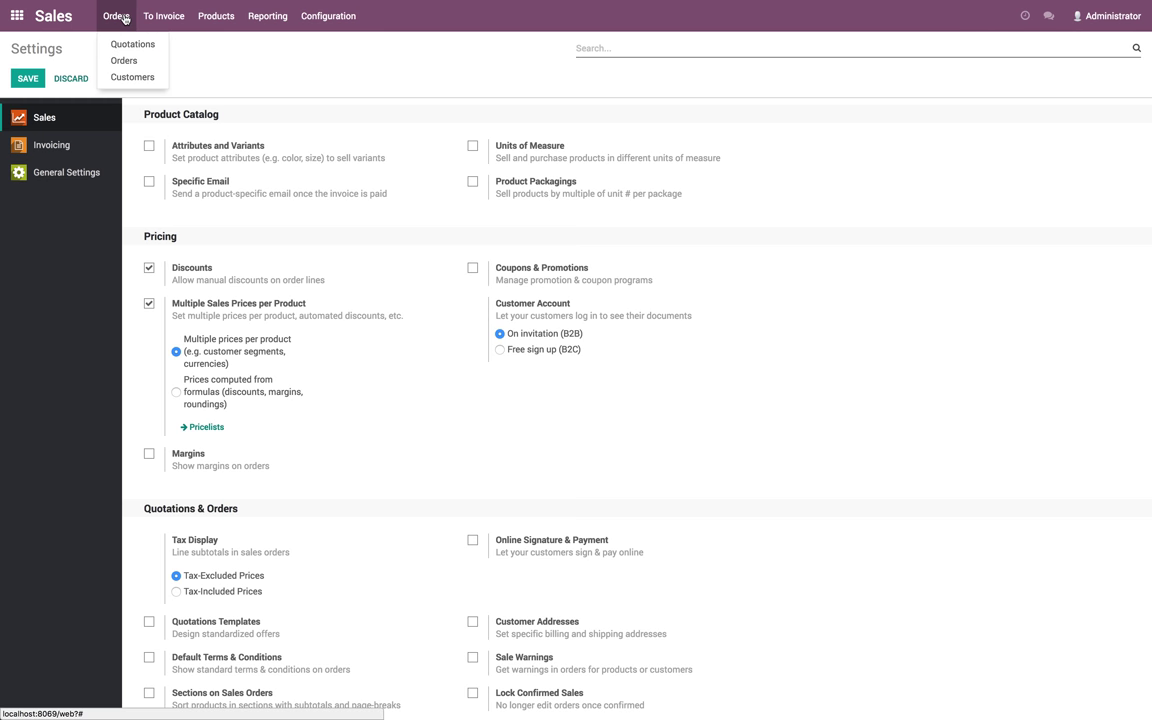
click(130, 61)
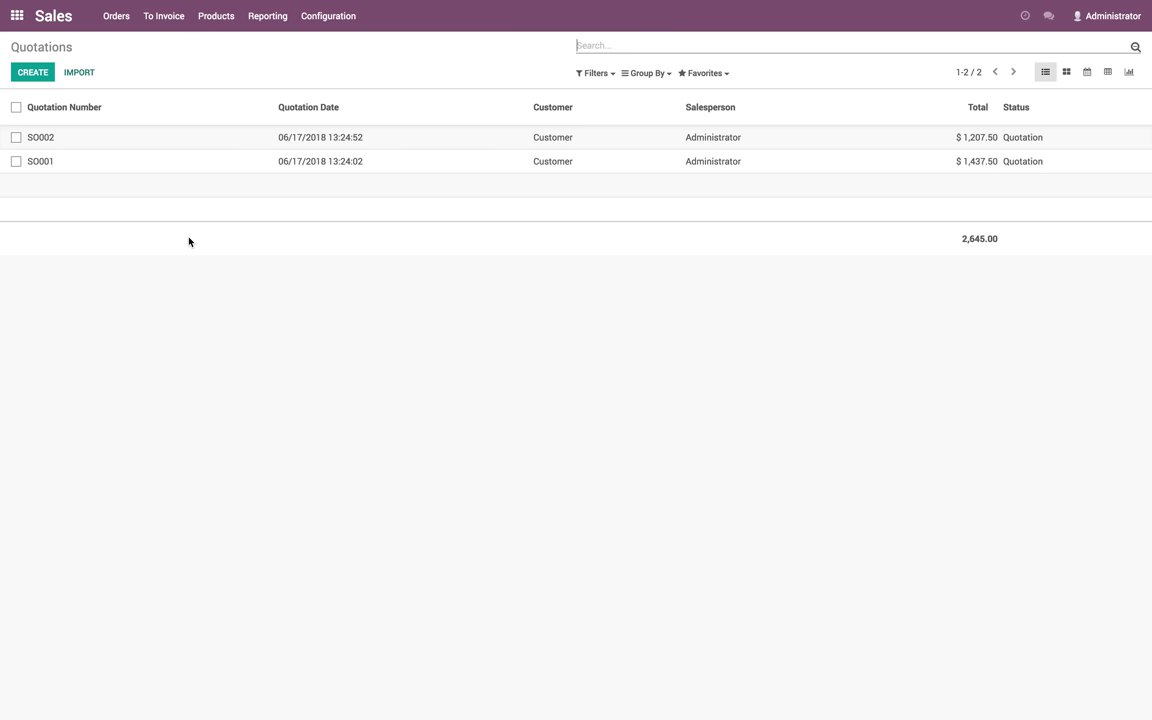
click(216, 24)
click(221, 64)
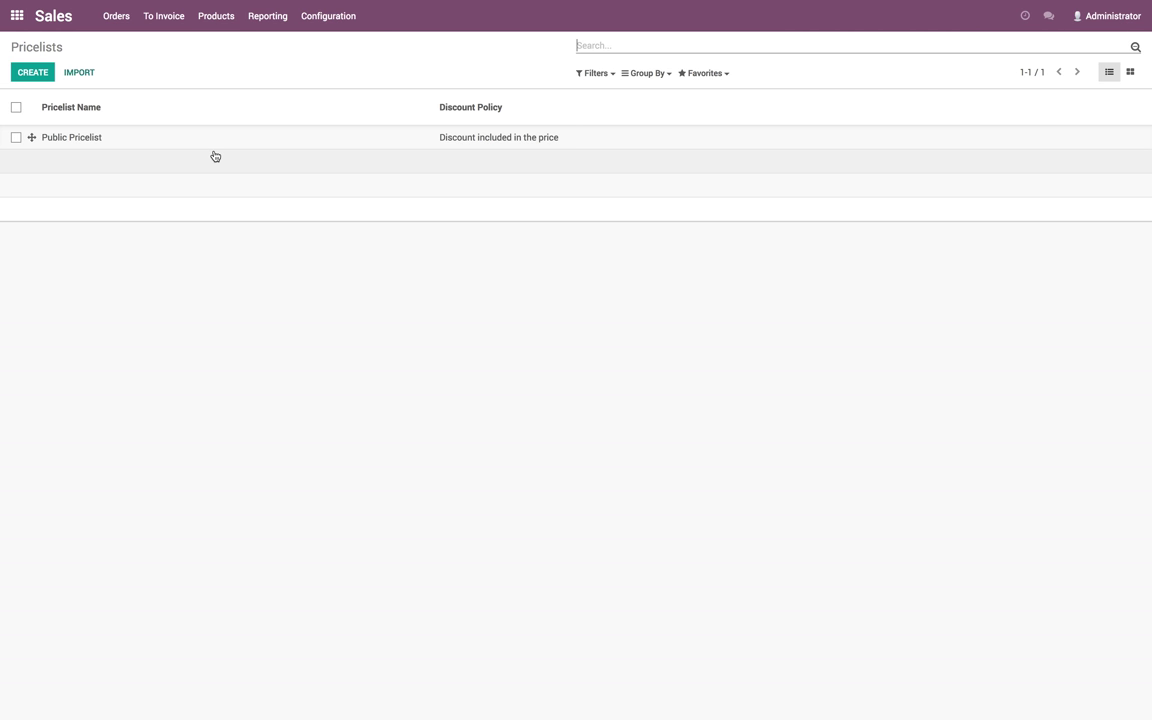
click(195, 140)
click(34, 74)
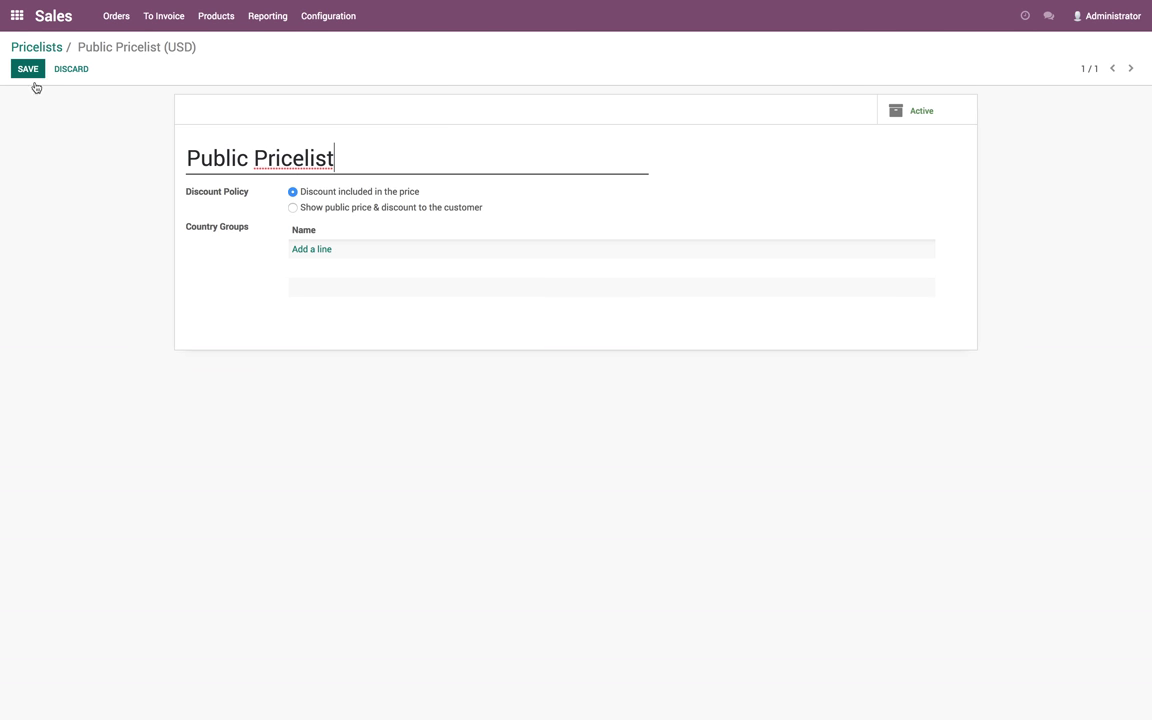
click(292, 208)
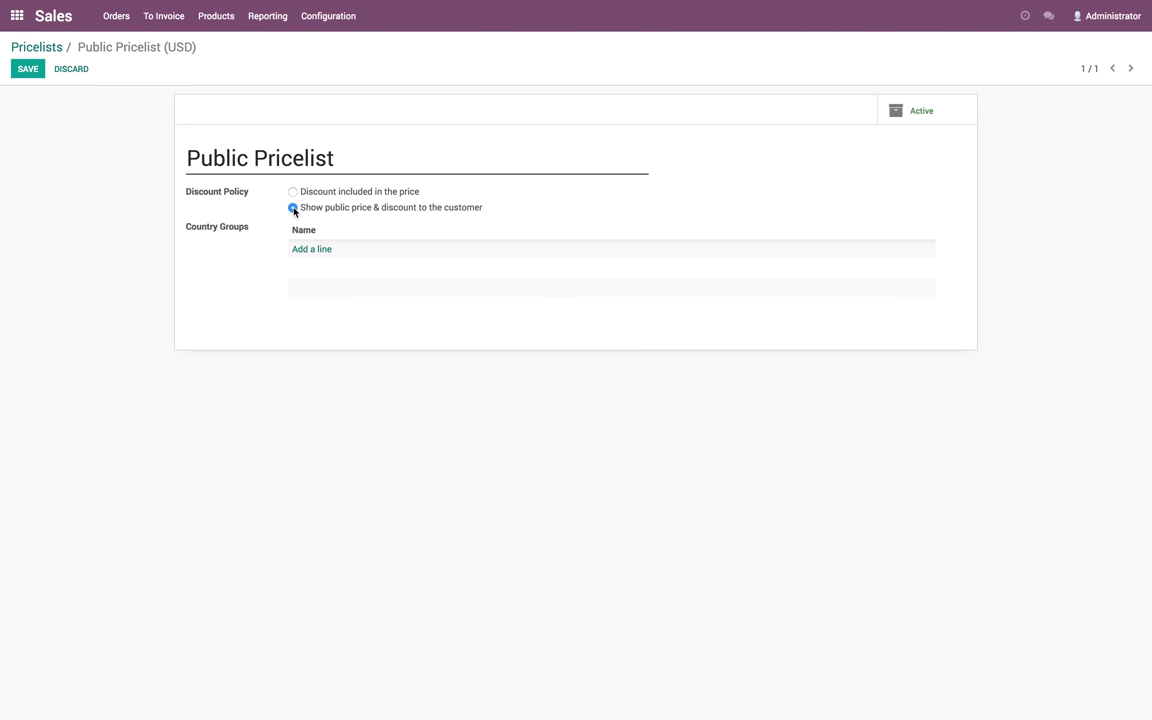
click(28, 69)
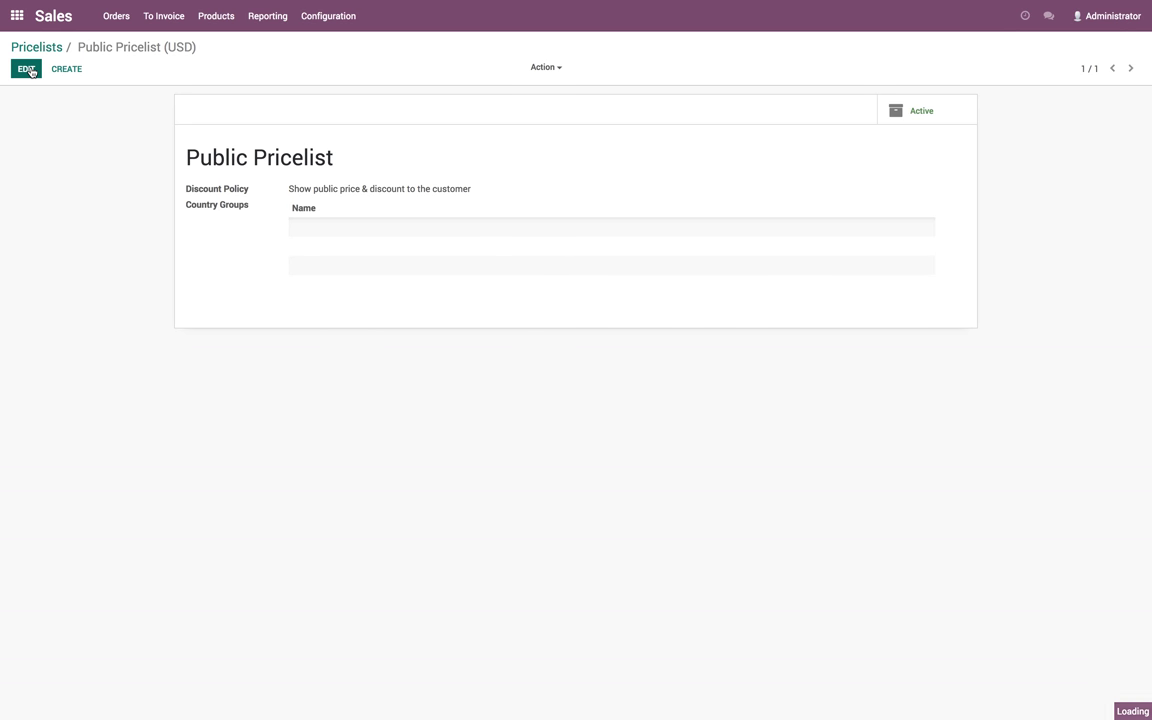
Start a third quotation and select the existing customer named Customer
click(115, 18)
click(122, 43)
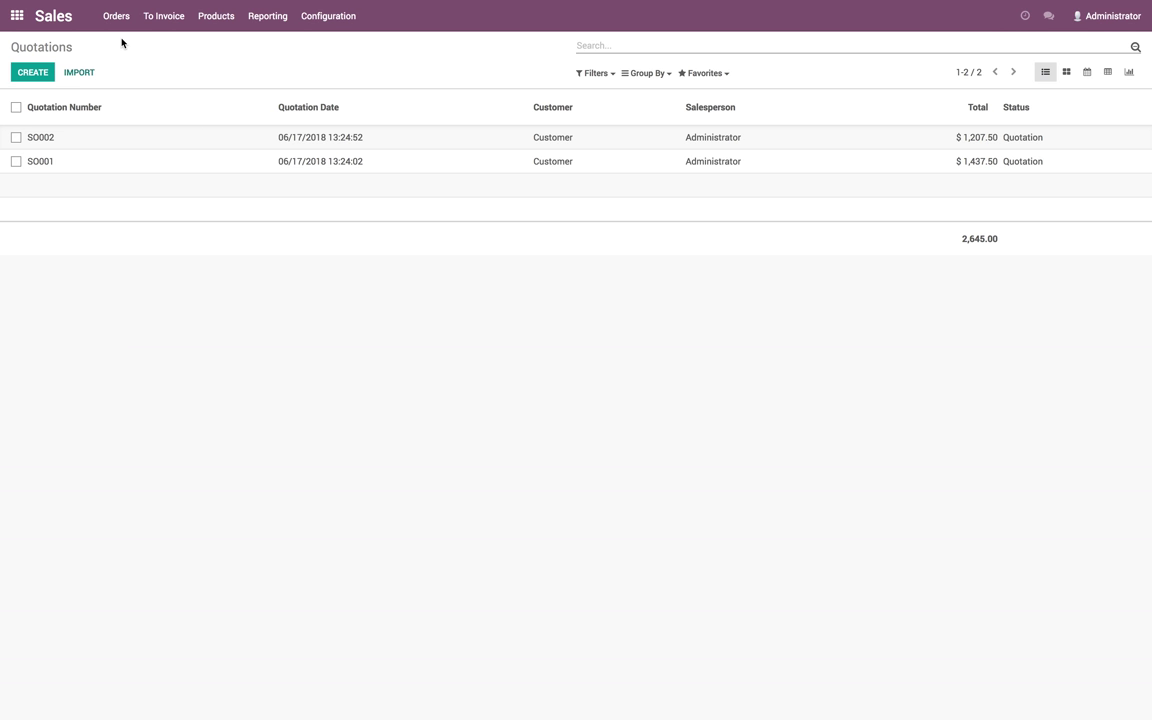
click(38, 72)
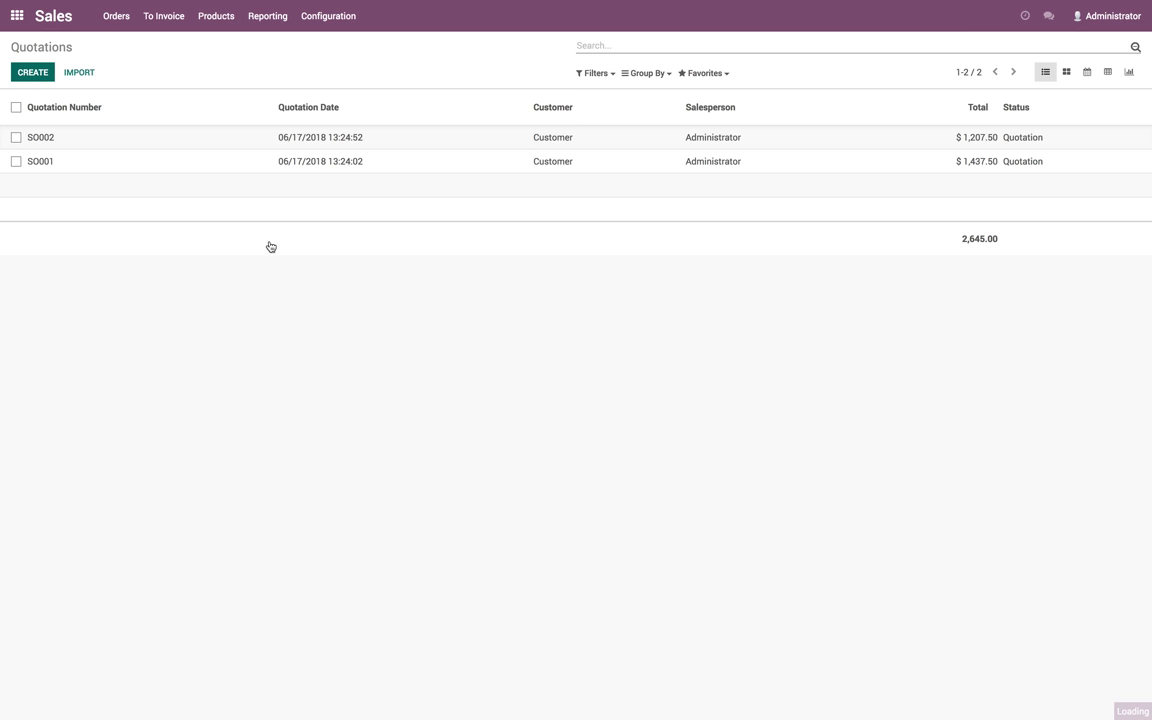
click(265, 197)
click(249, 208)
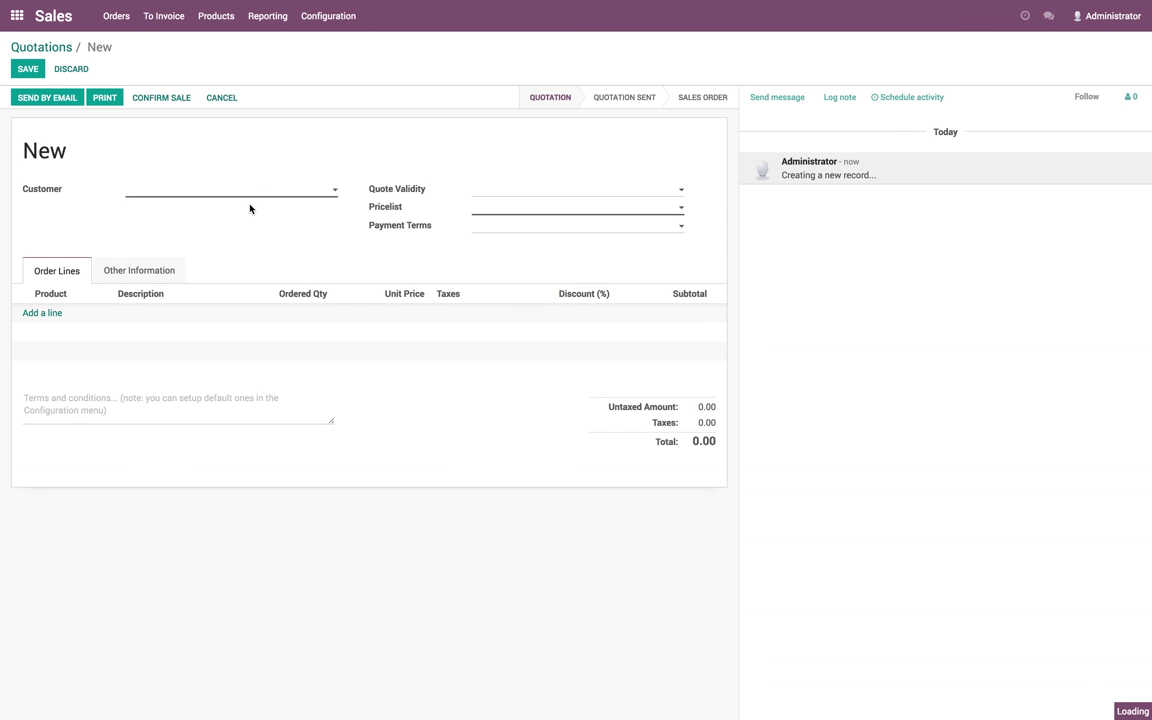
Add the Laptop product as an order line on the third quotation
click(53, 314)
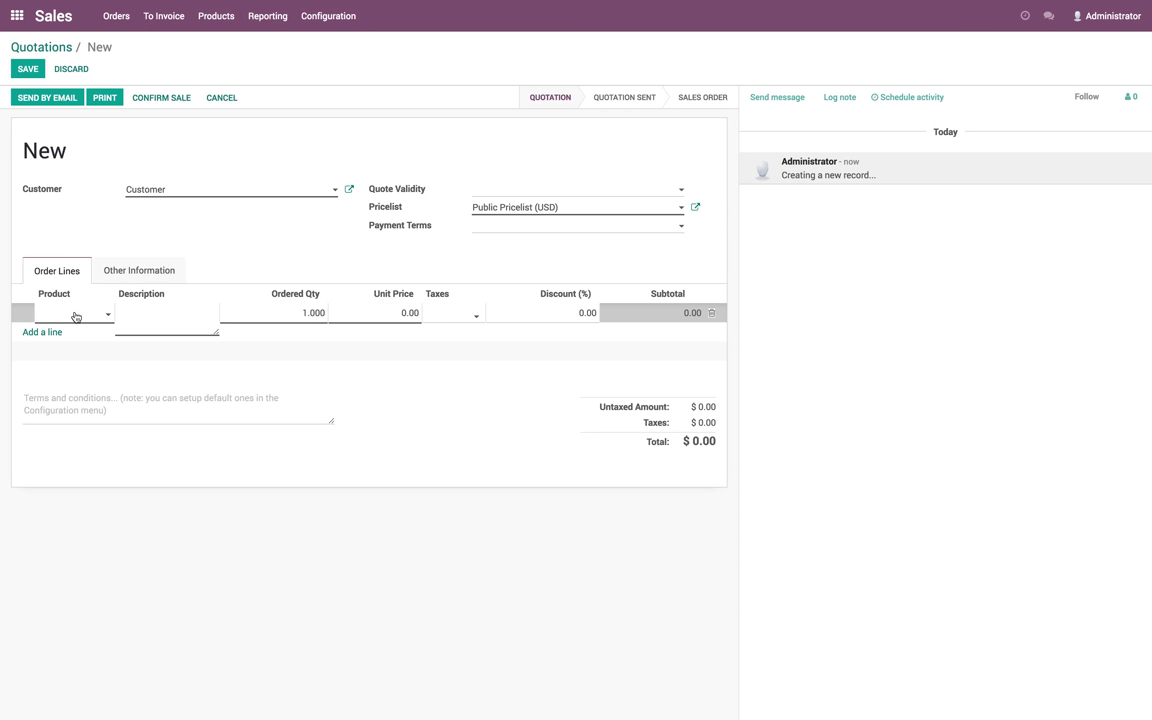
click(108, 336)
triple_click(129, 312)
key(Tab)
key(Tab)
key(Tab)
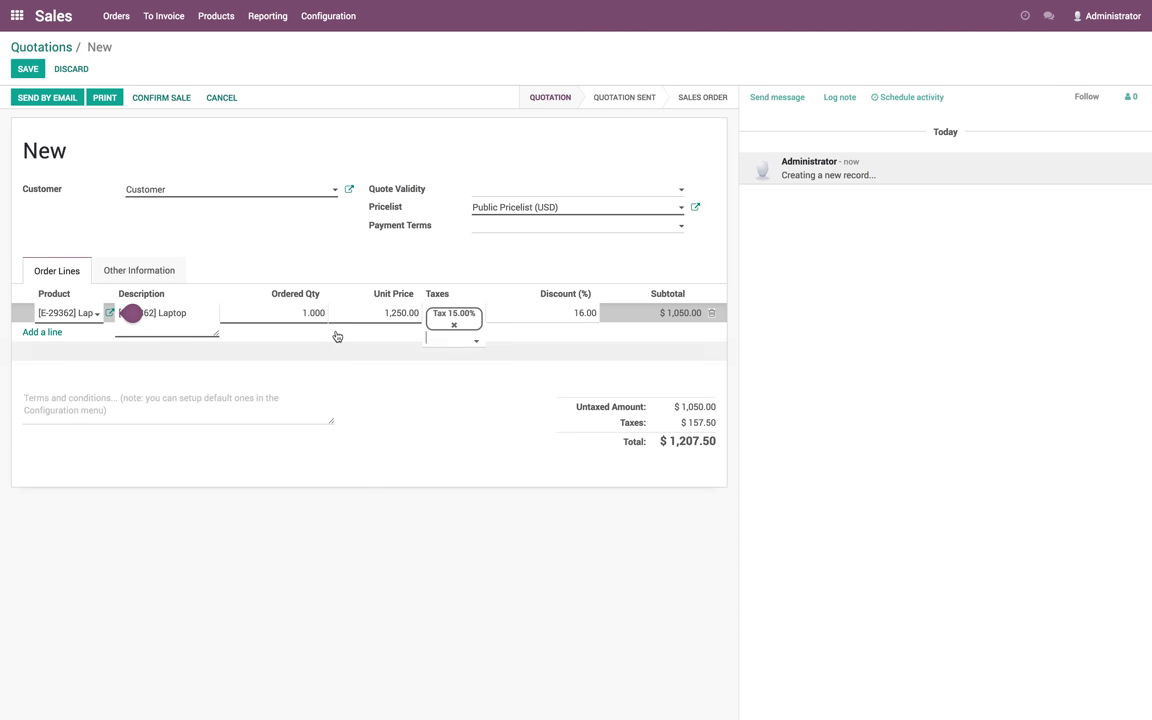
Enter the terms note "discount will be computed automatically" on the third quotation and save it
click(265, 406)
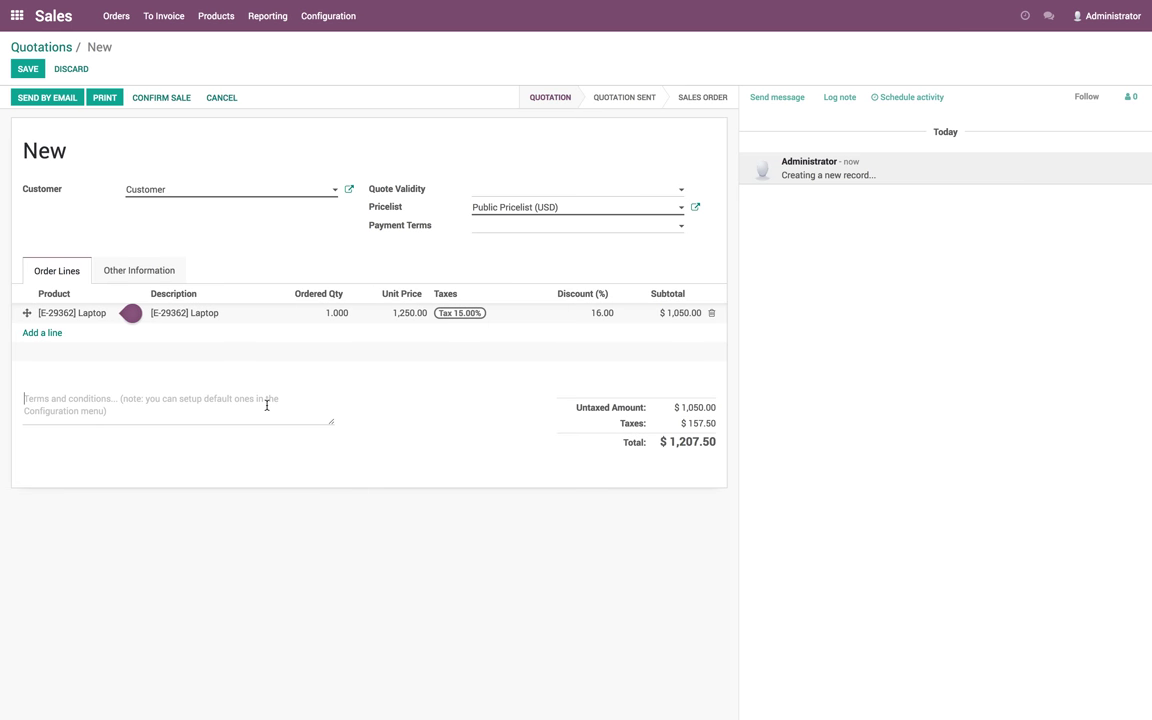
text(discount w)
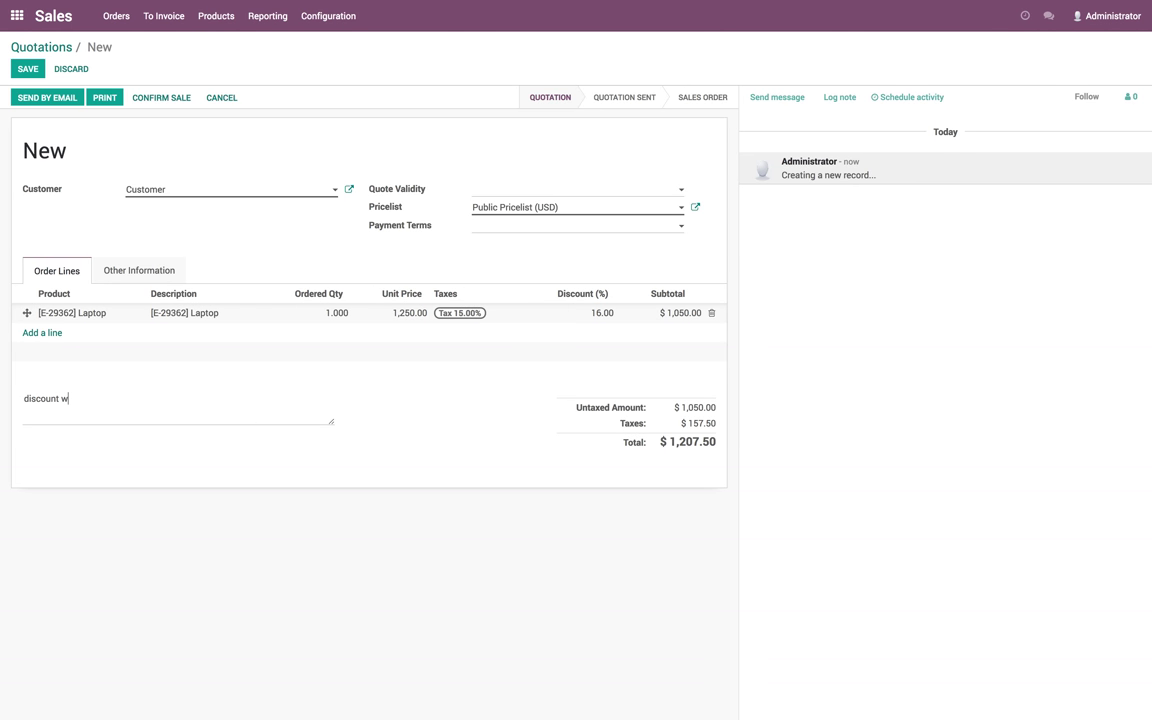
text(ill be computed automatically)
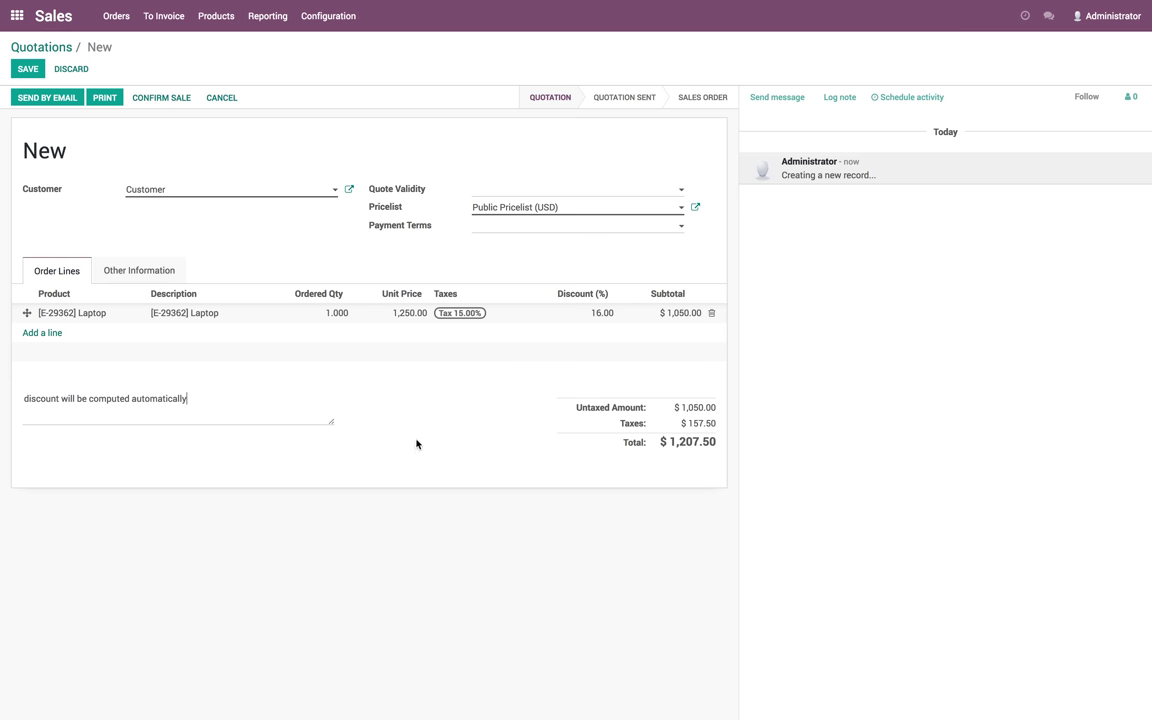
click(29, 69)
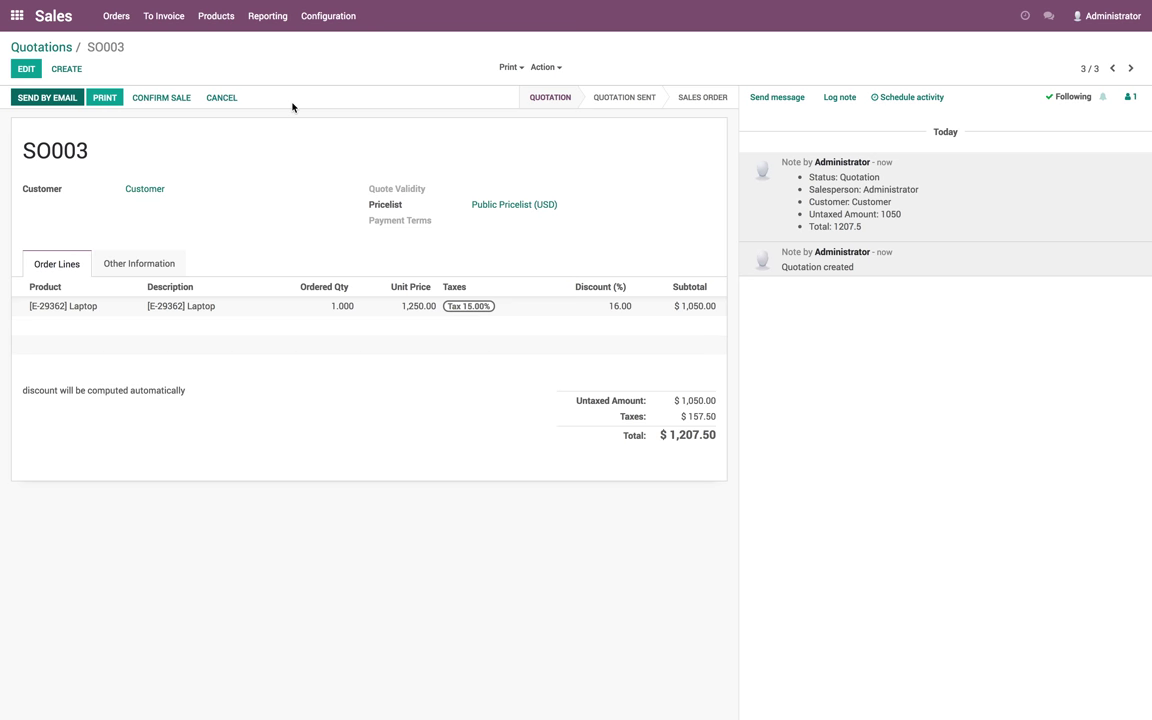
Start printing the third quotation, choose the second document layout with logo.png as company logo, and save the layout
click(110, 98)
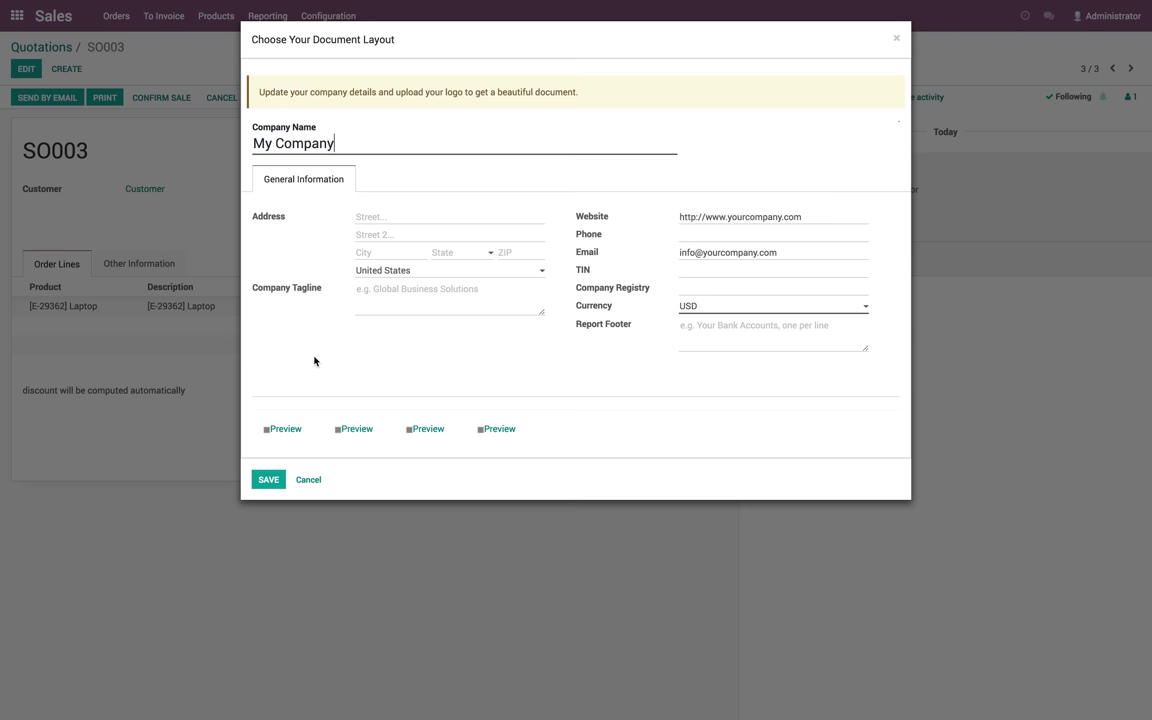
click(479, 512)
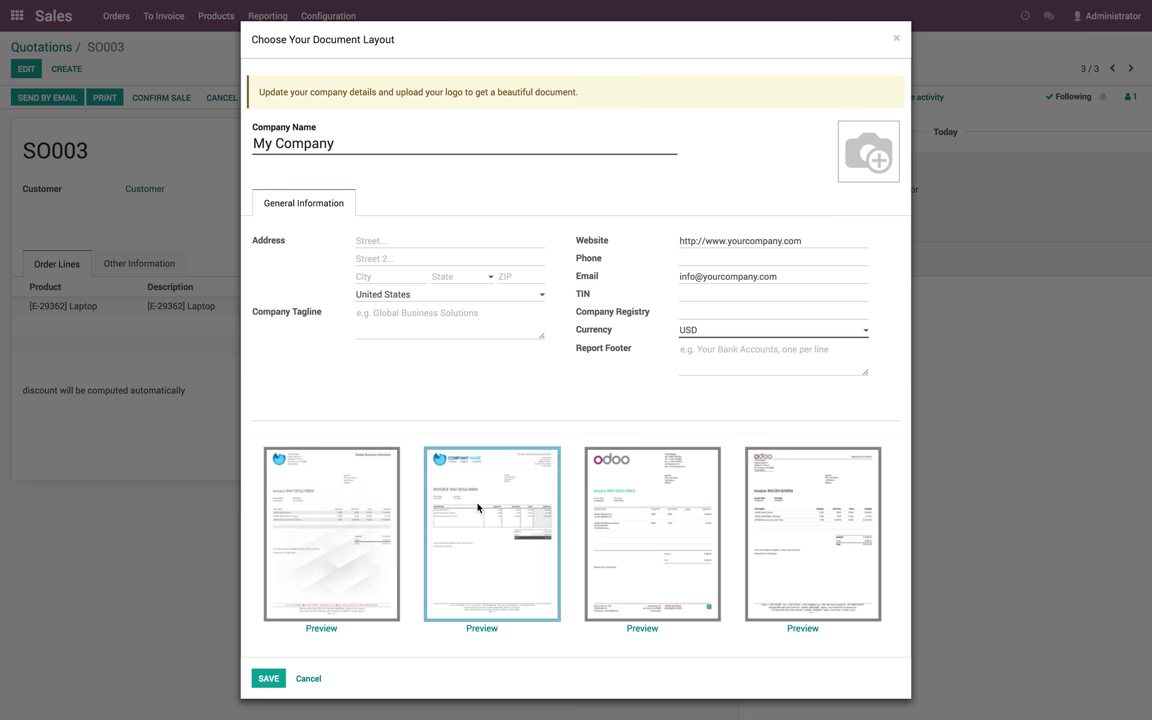
mouse_move(853, 133)
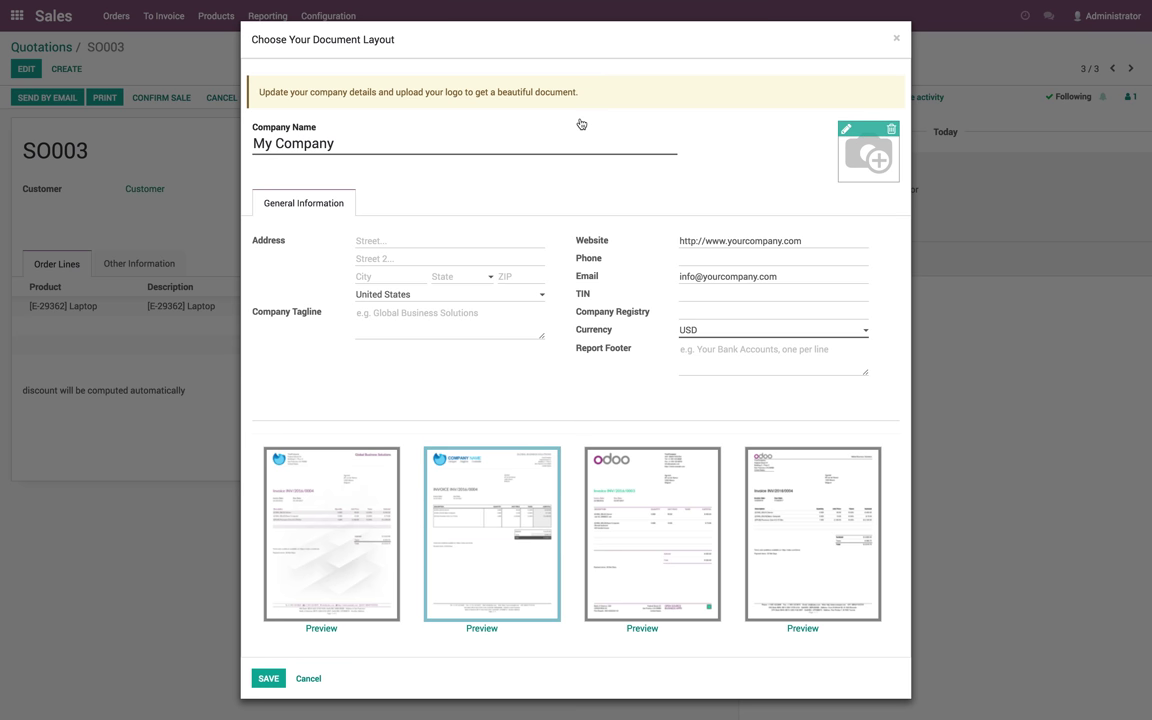
click(478, 112)
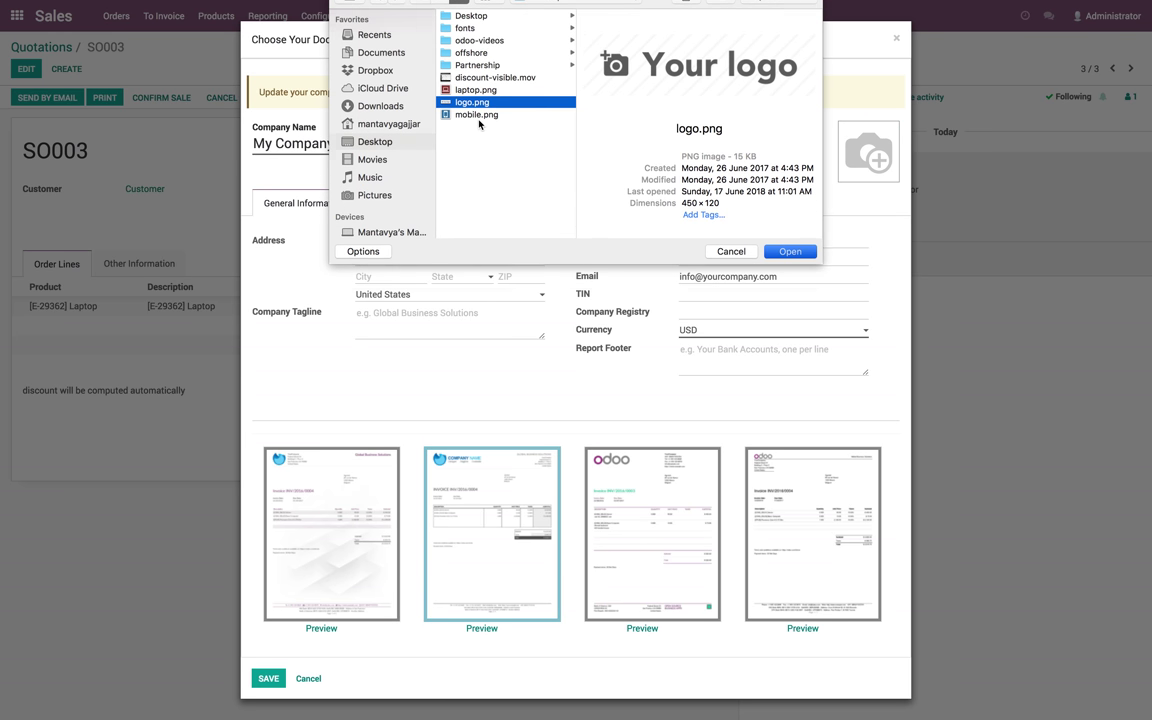
key(Return)
click(275, 610)
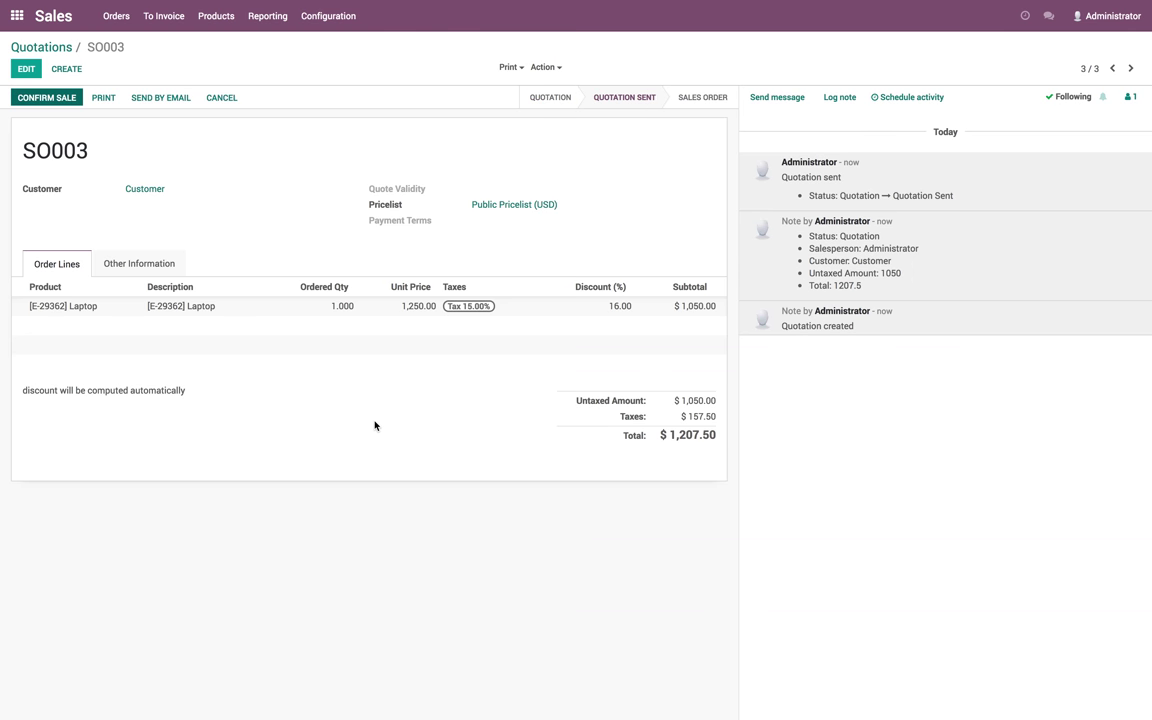
Print the third quotation to PDF and open the file enlarged to examine its discount column
click(100, 98)
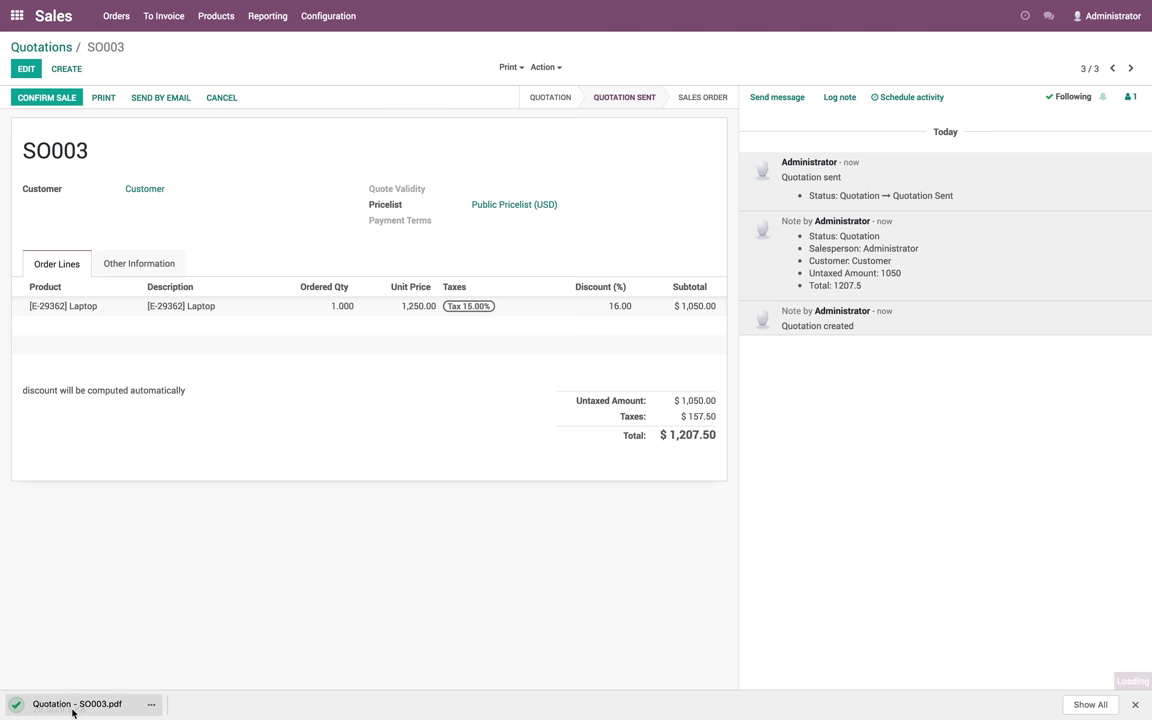
click(78, 700)
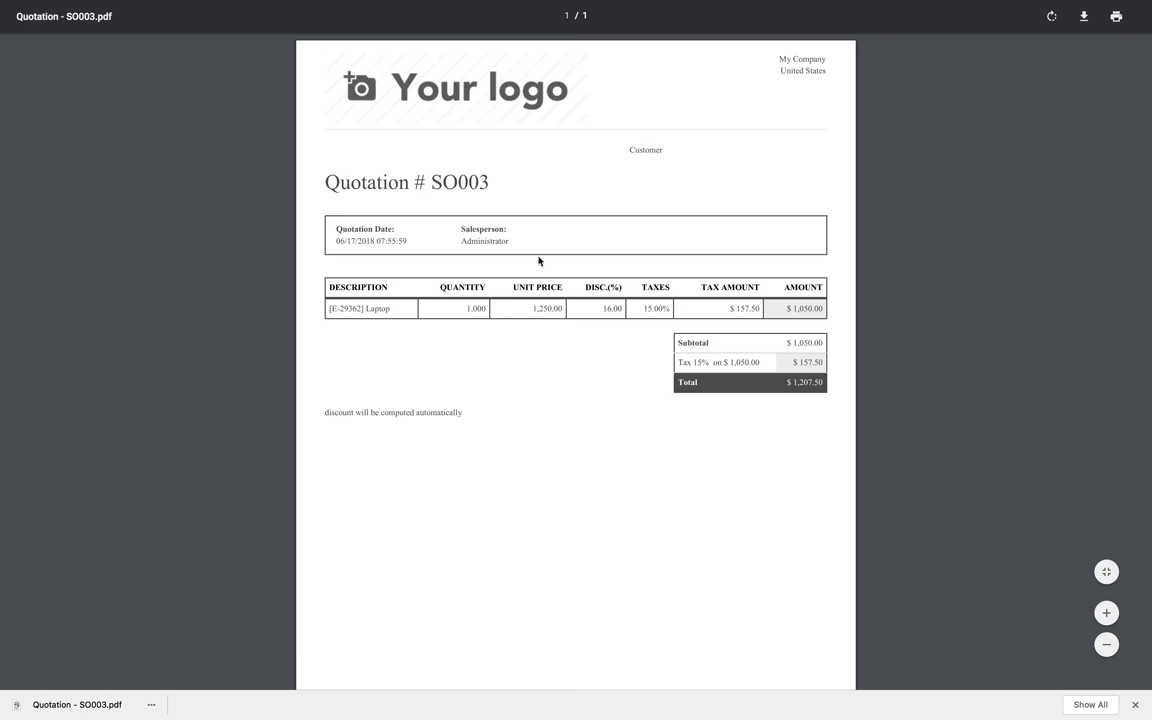
click(1107, 616)
click(1107, 630)
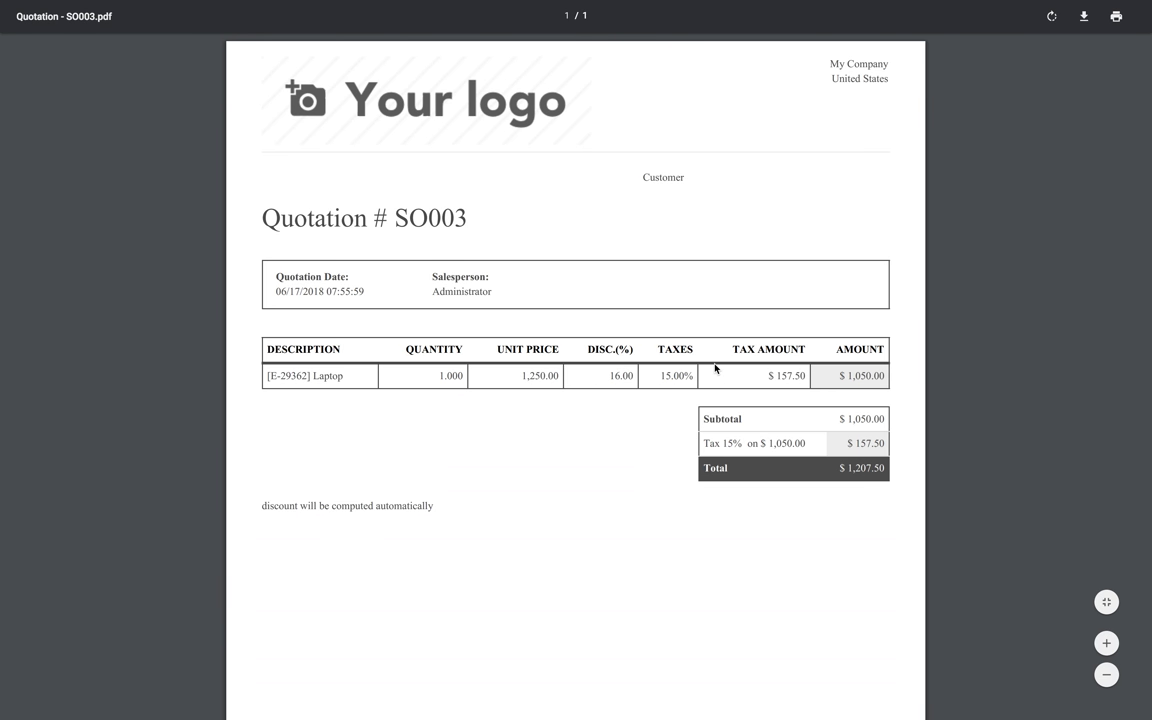
Return to Odoo, print the oldest quotation to PDF, and open the file enlarged to examine its line prices
click(150, 38)
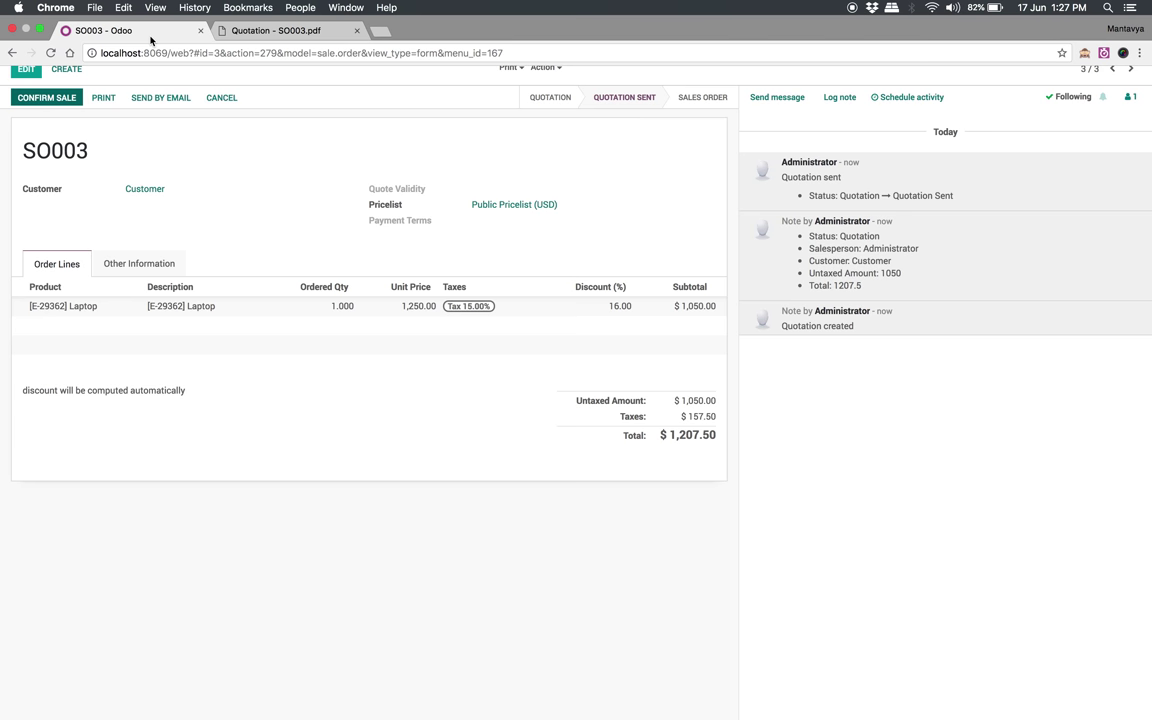
click(65, 46)
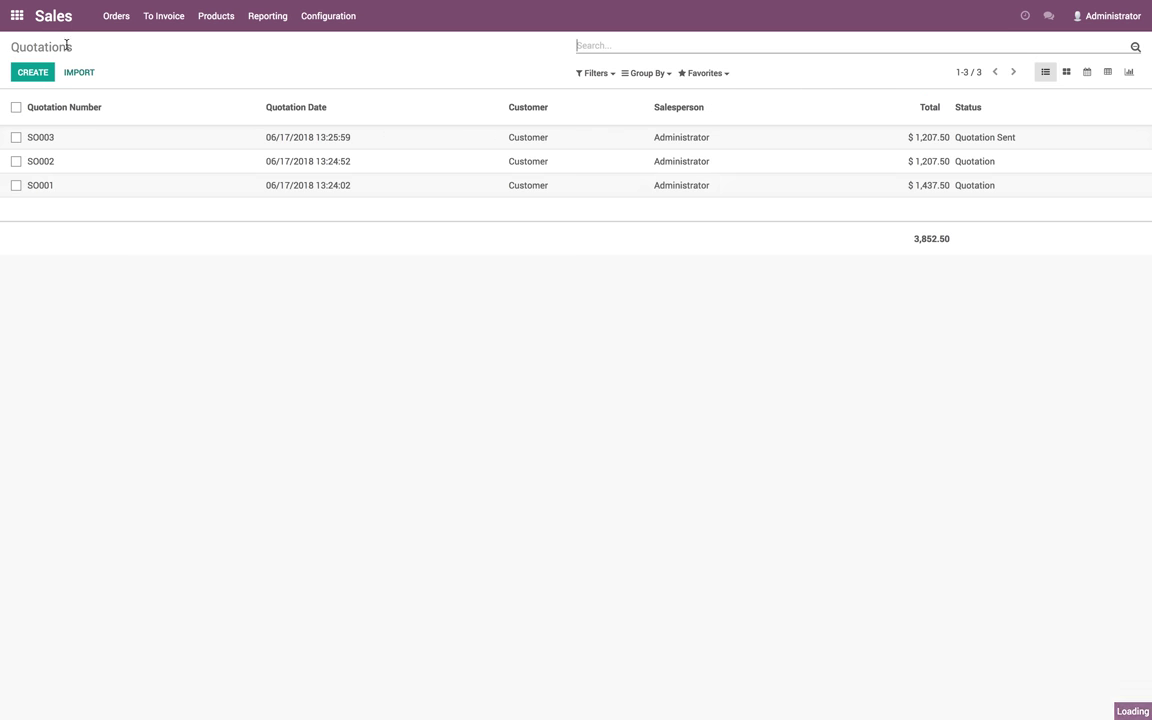
click(218, 188)
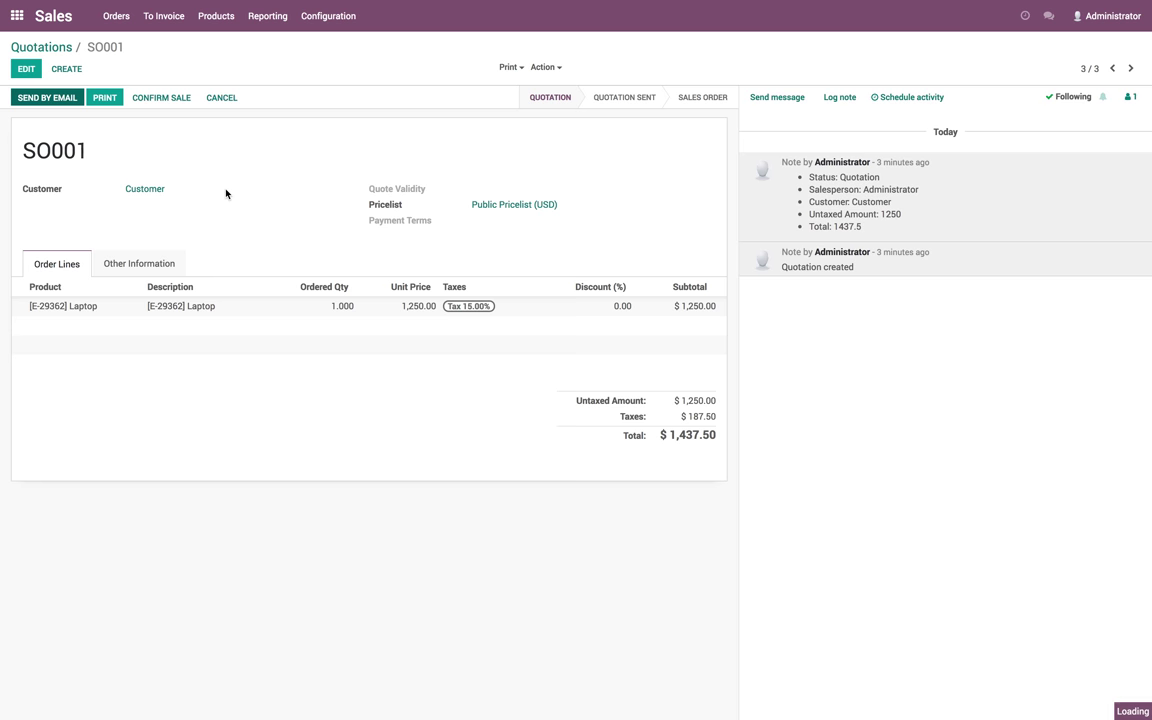
click(104, 97)
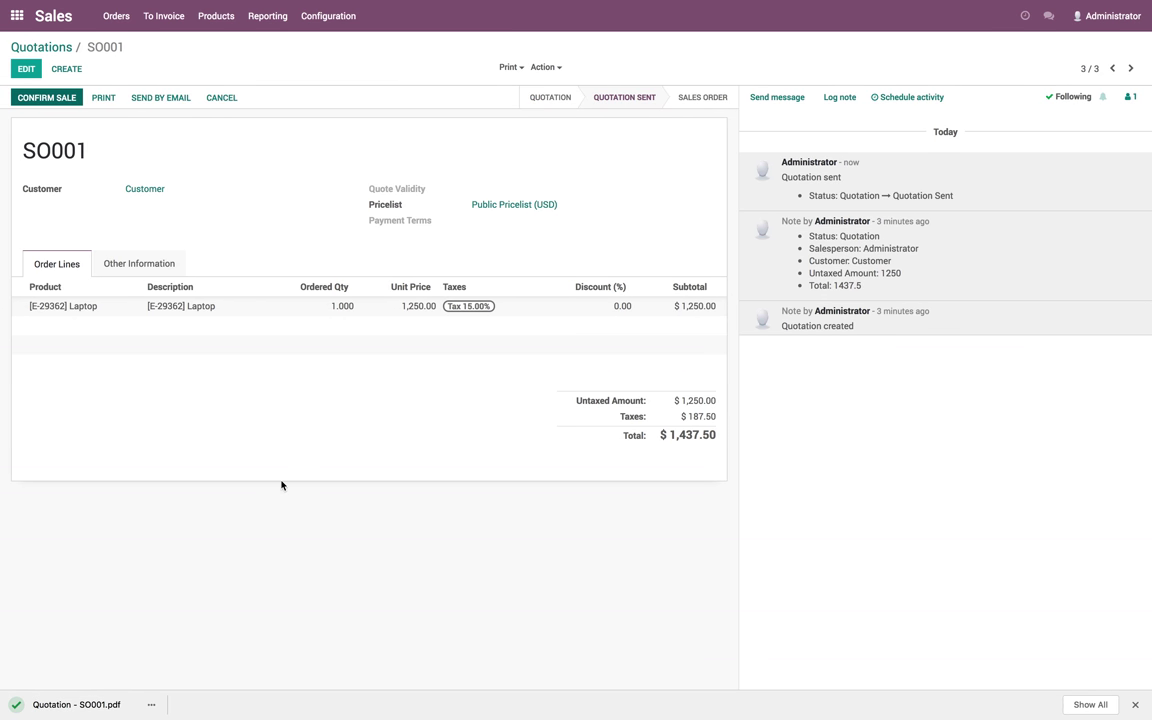
click(90, 704)
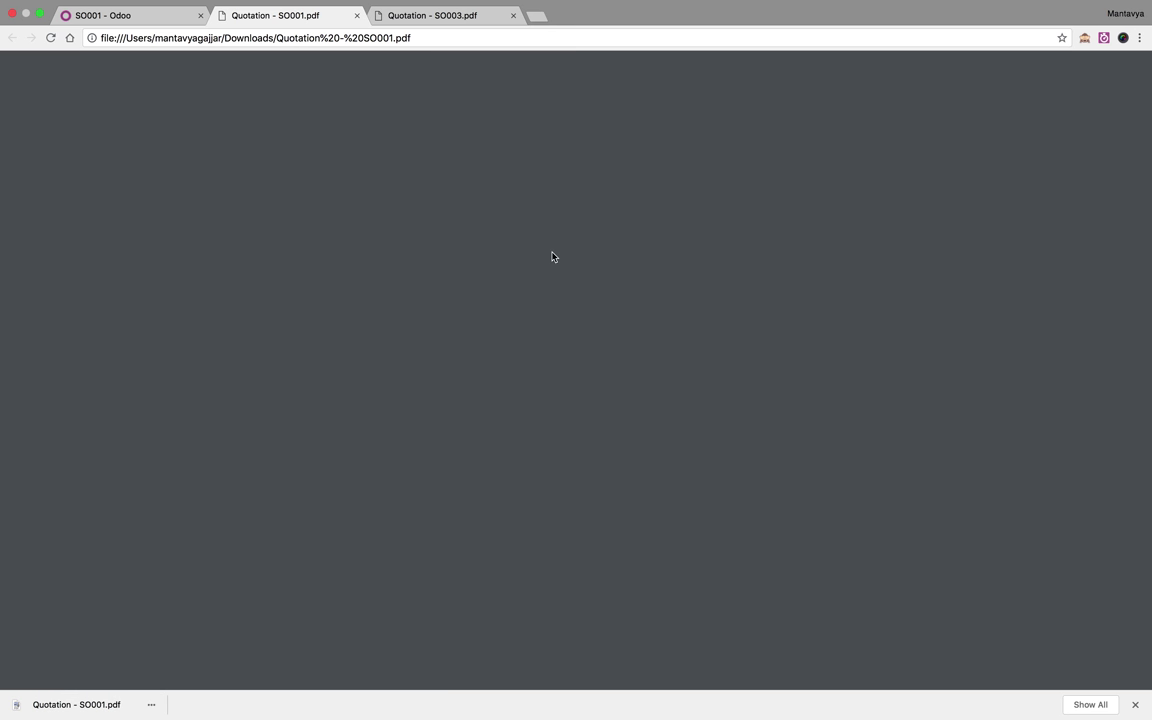
scroll(1060, 584, down, 1)
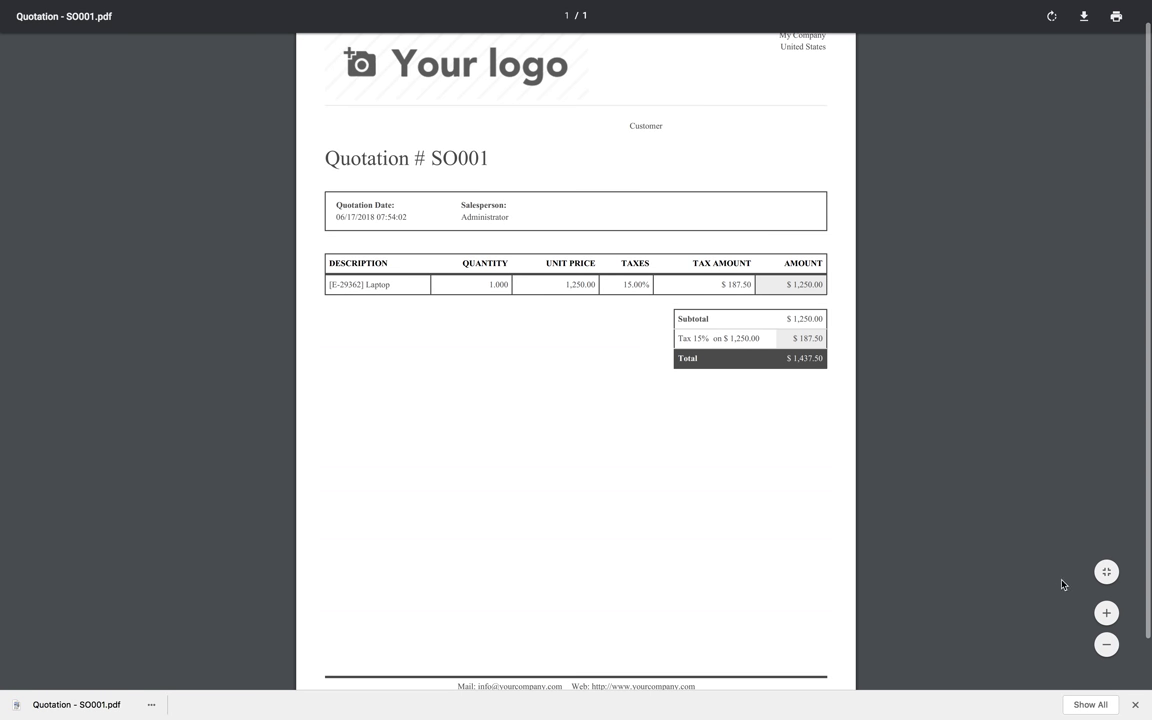
click(1106, 614)
click(1106, 614)
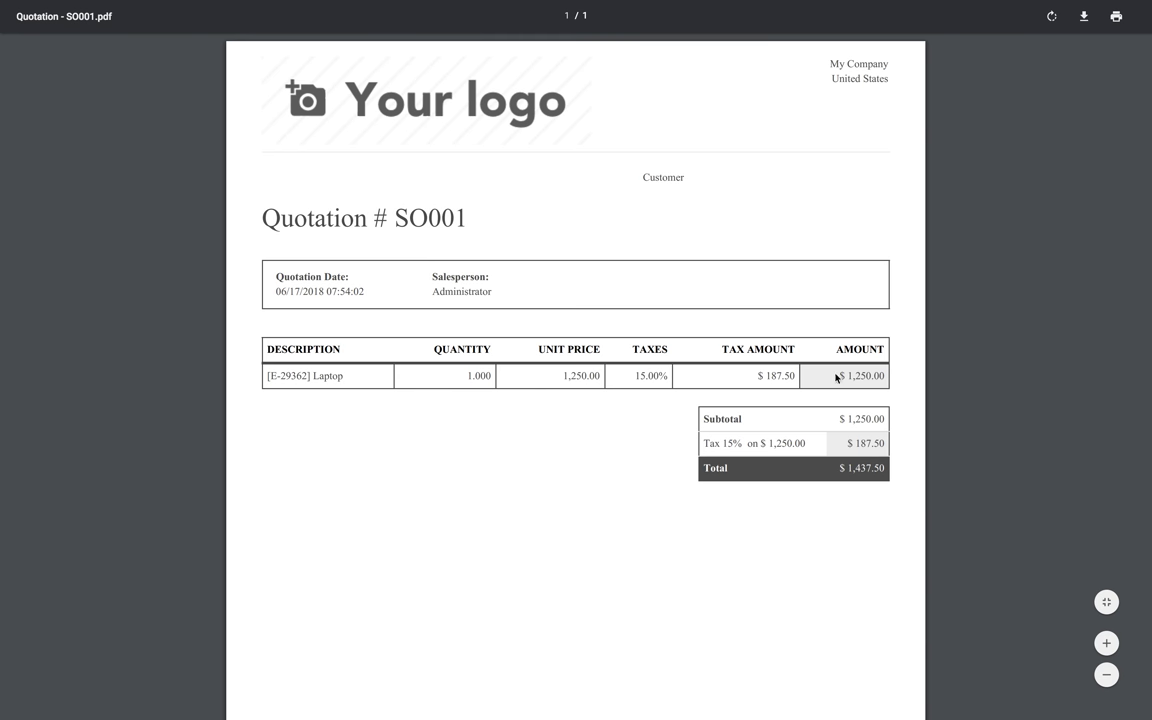
Return to Odoo, print quotation SO002 to PDF, and open the file enlarged to examine its line prices
click(155, 27)
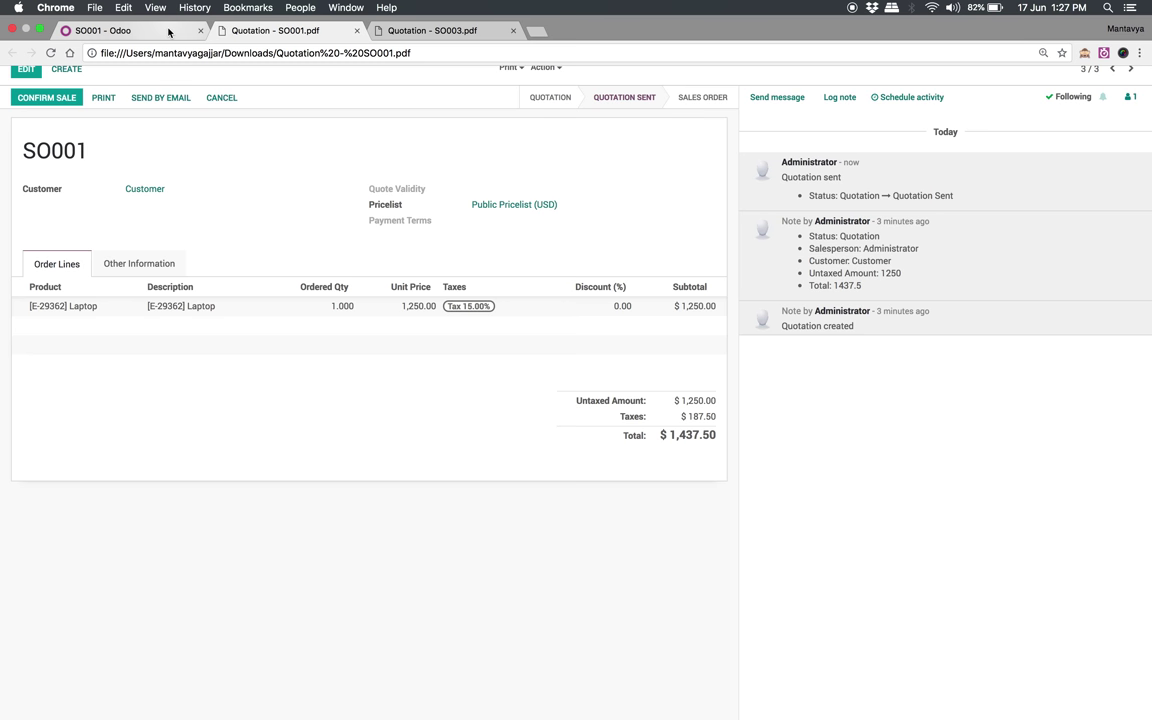
click(58, 49)
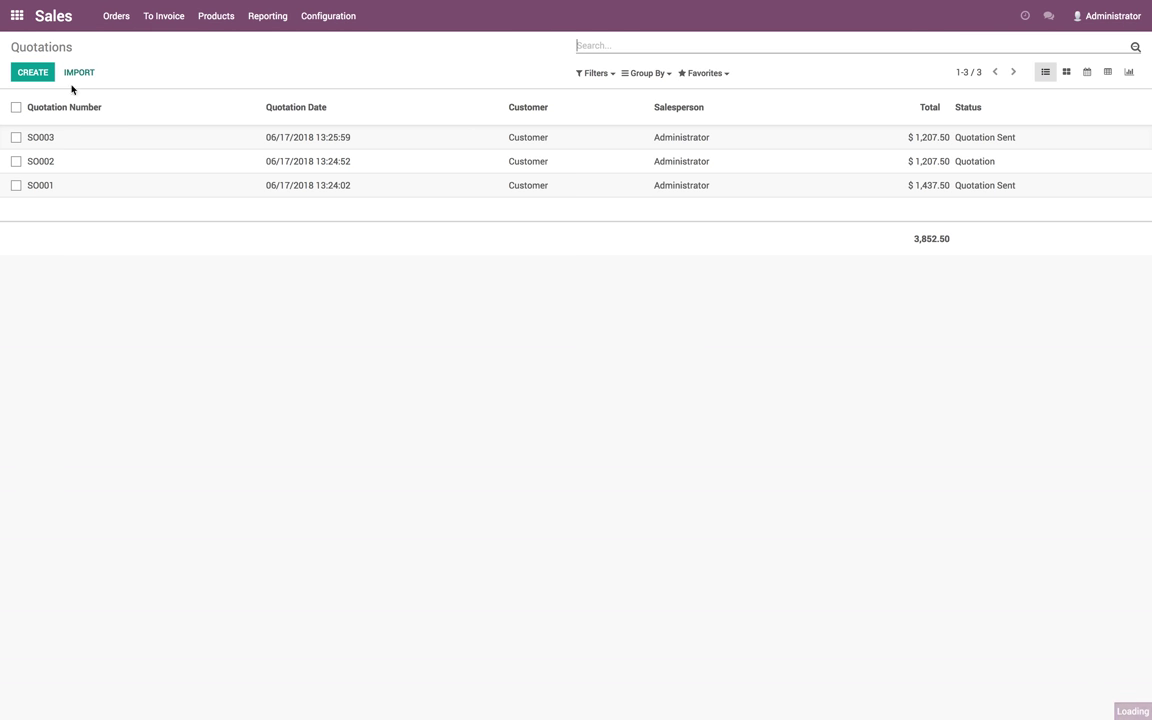
click(85, 169)
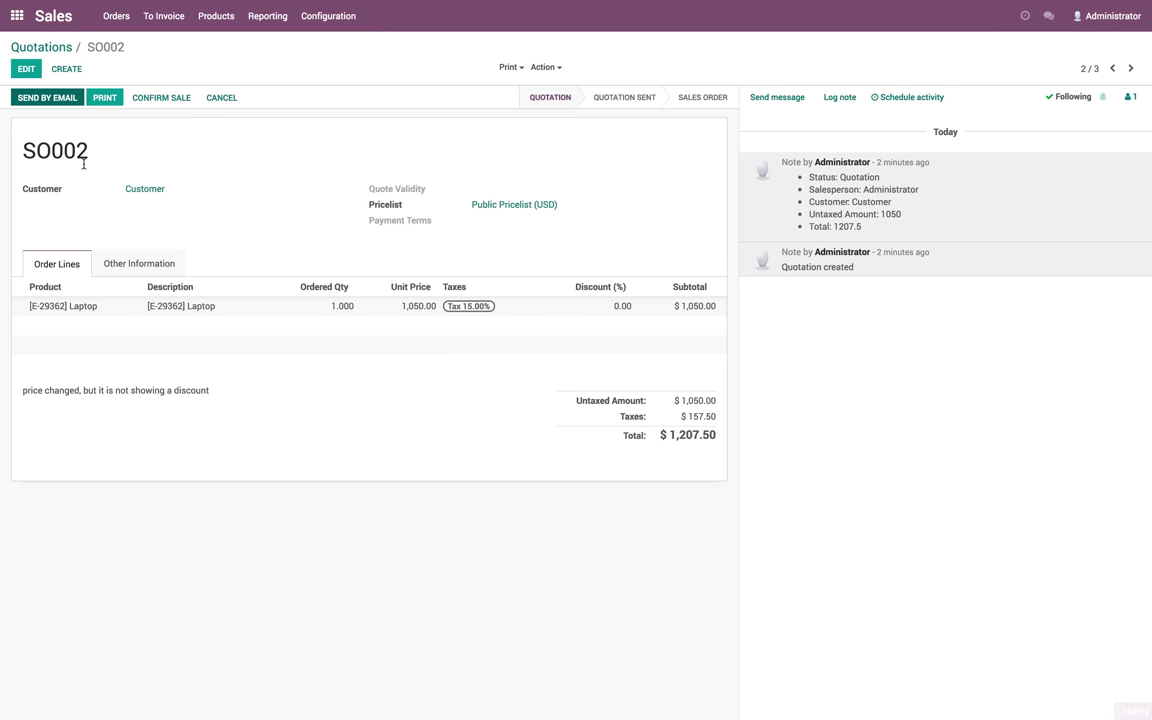
click(104, 96)
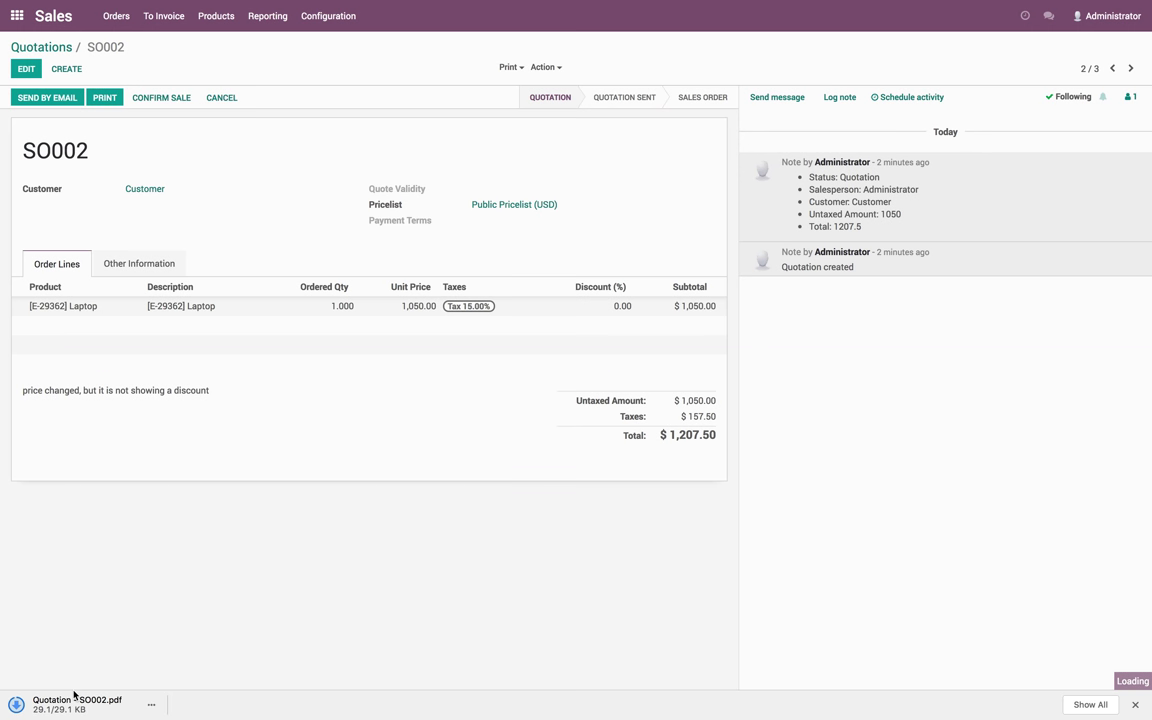
click(74, 698)
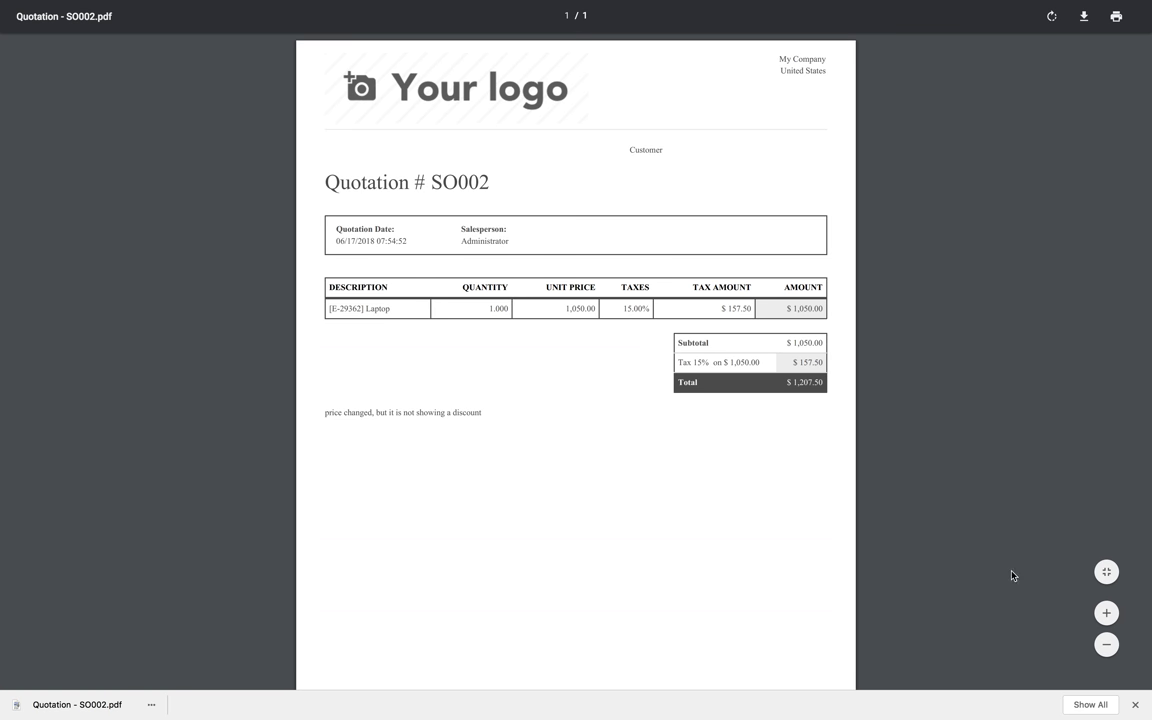
click(1106, 613)
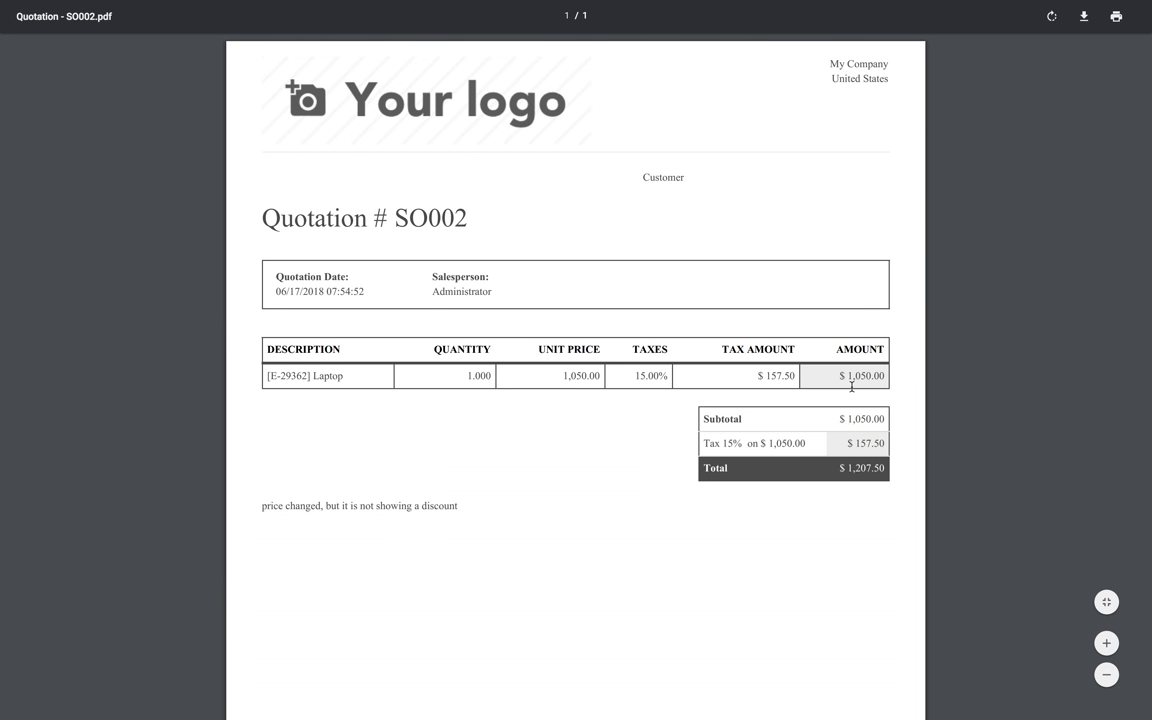
Compare the unit price, discount and amount columns across the printed SO001, SO002 and SO003 quotations
mouse_move(378, 3)
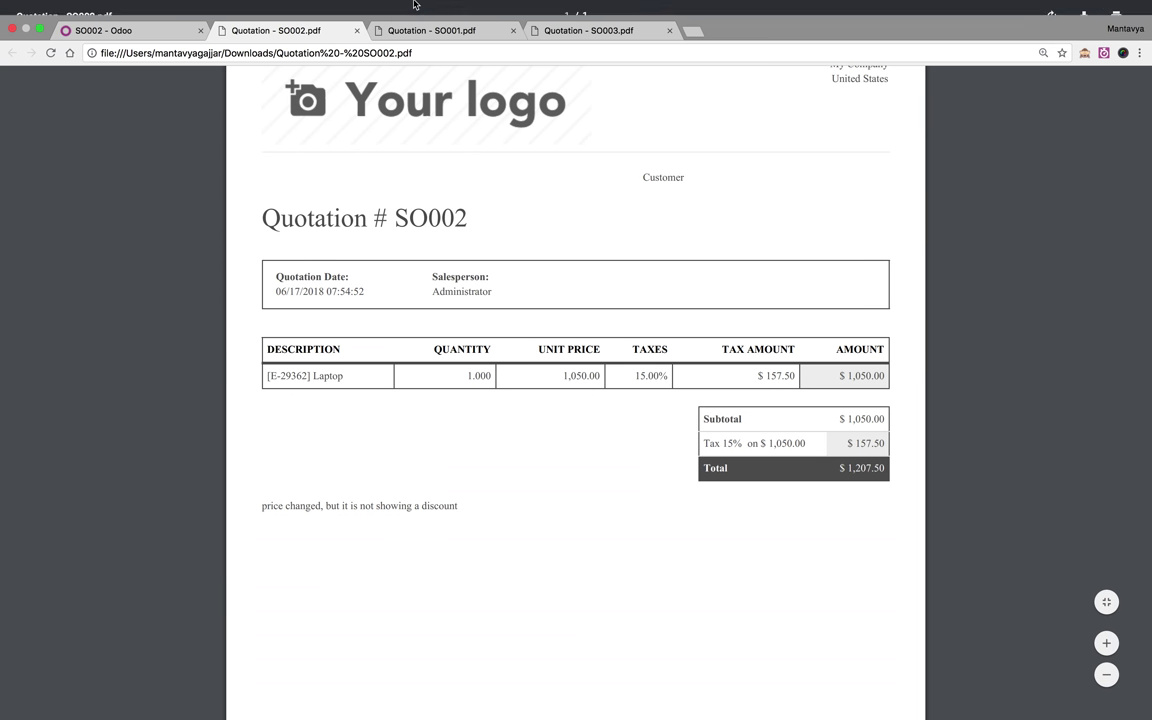
click(416, 31)
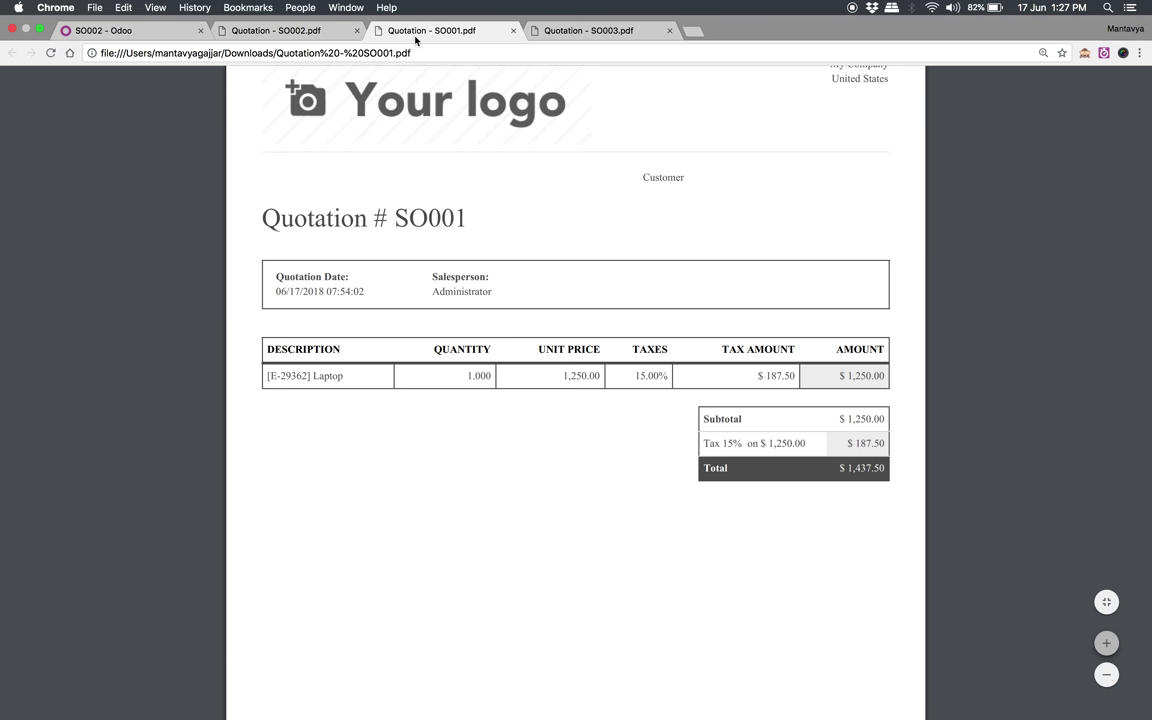
click(294, 31)
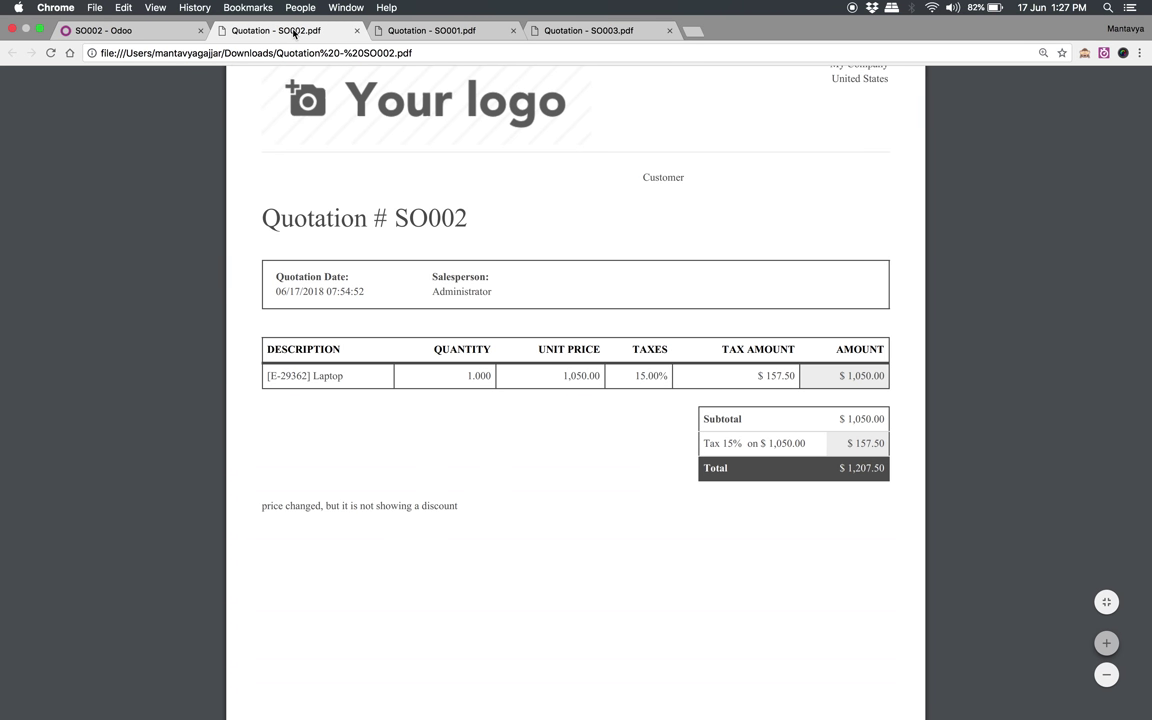
click(595, 33)
key(ctrl+super+f)
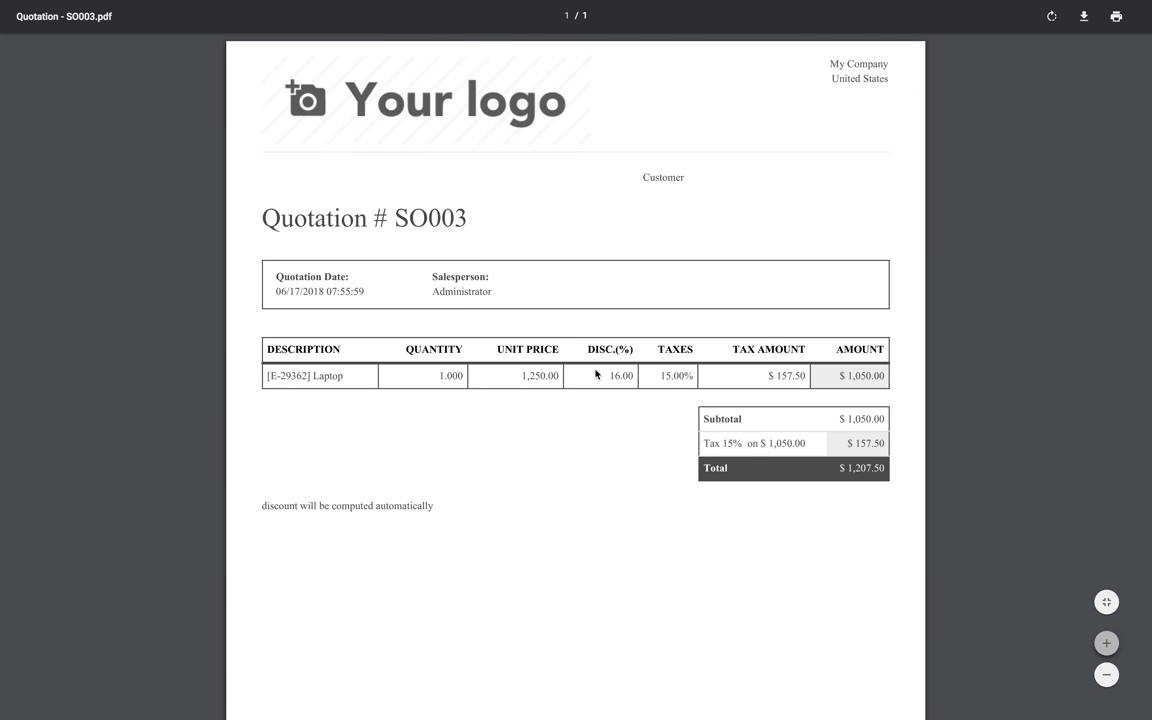